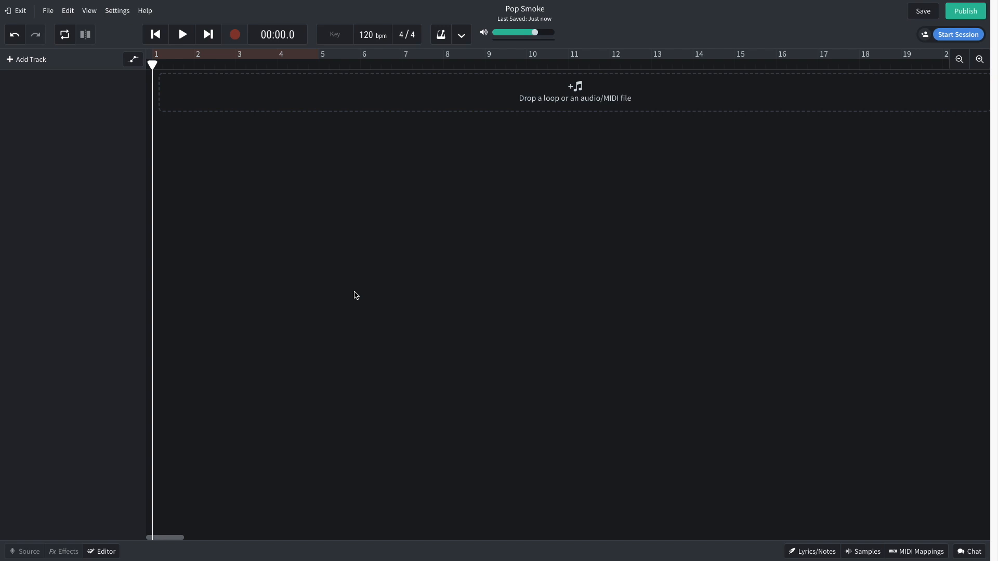
Step: Set the project tempo to 180 bpm and add a virtual instrument track
{"action": "double_click", "coordinate": [368, 35]}
{"action": "left_click", "coordinate": [28, 61]}
{"action": "left_click", "coordinate": [291, 263]}
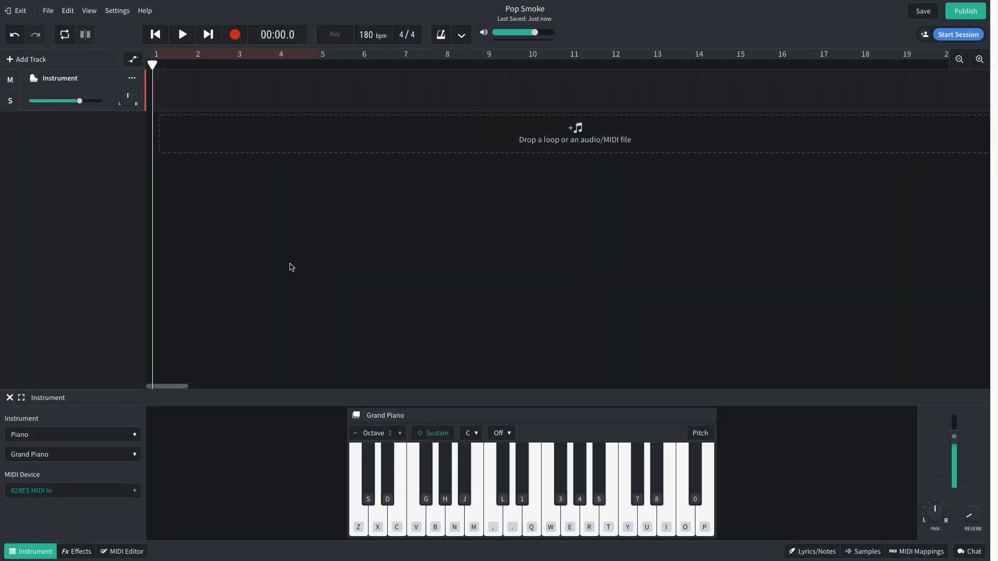
Step: Change the track's instrument from the default piano to the Trap Kit in the Drum Pads category
{"action": "left_click", "coordinate": [97, 387]}
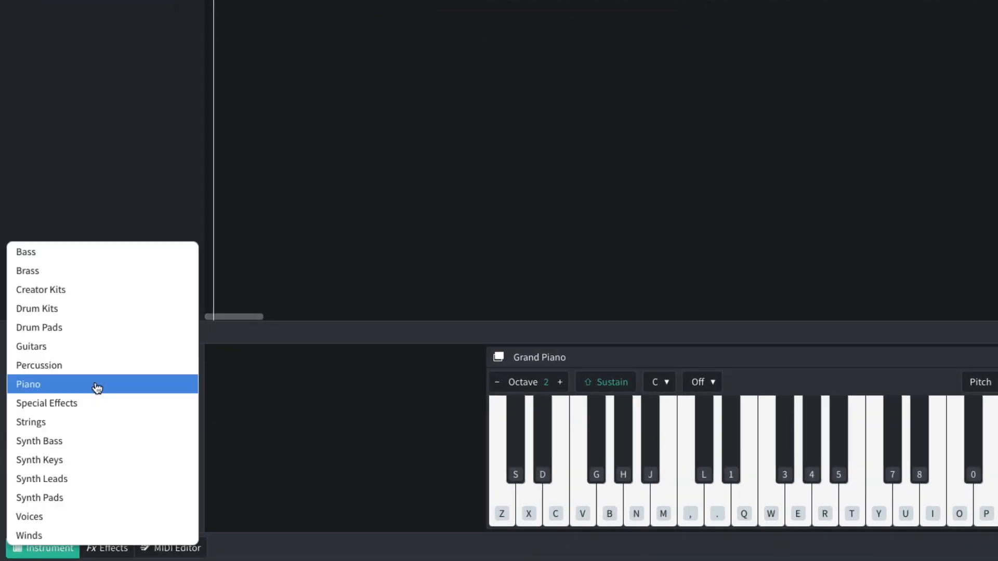
{"action": "left_click", "coordinate": [92, 329]}
{"action": "left_click", "coordinate": [78, 422]}
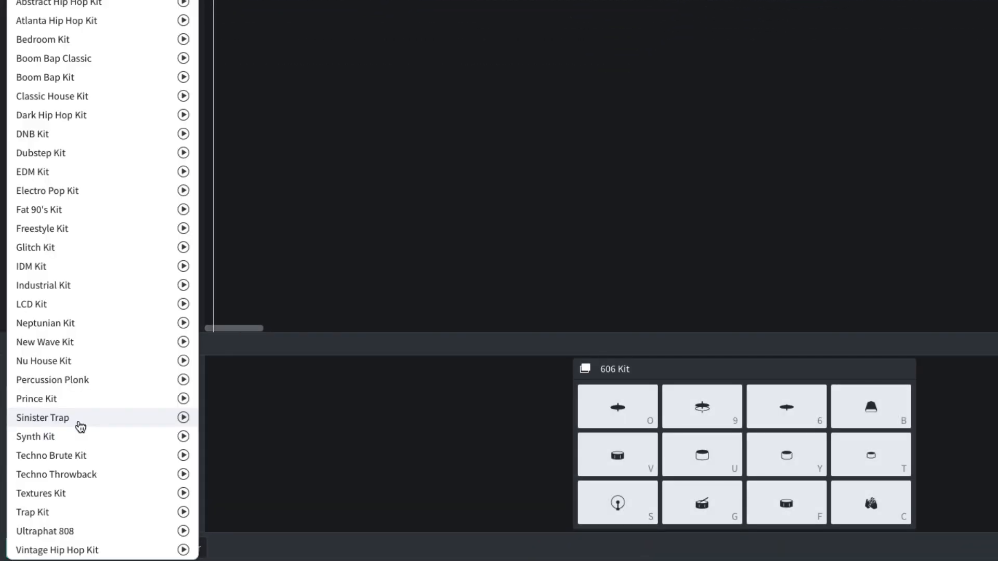
{"action": "left_click", "coordinate": [61, 516]}
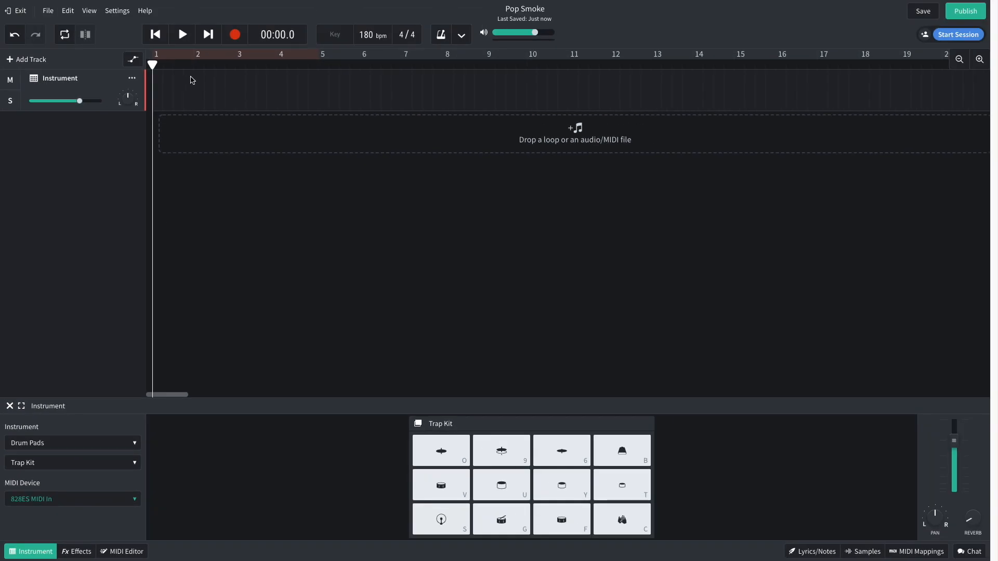
Step: Create an empty MIDI region at bar 1 of the drum track and open it for note editing
{"action": "right_click", "coordinate": [176, 85]}
{"action": "left_click", "coordinate": [191, 115]}
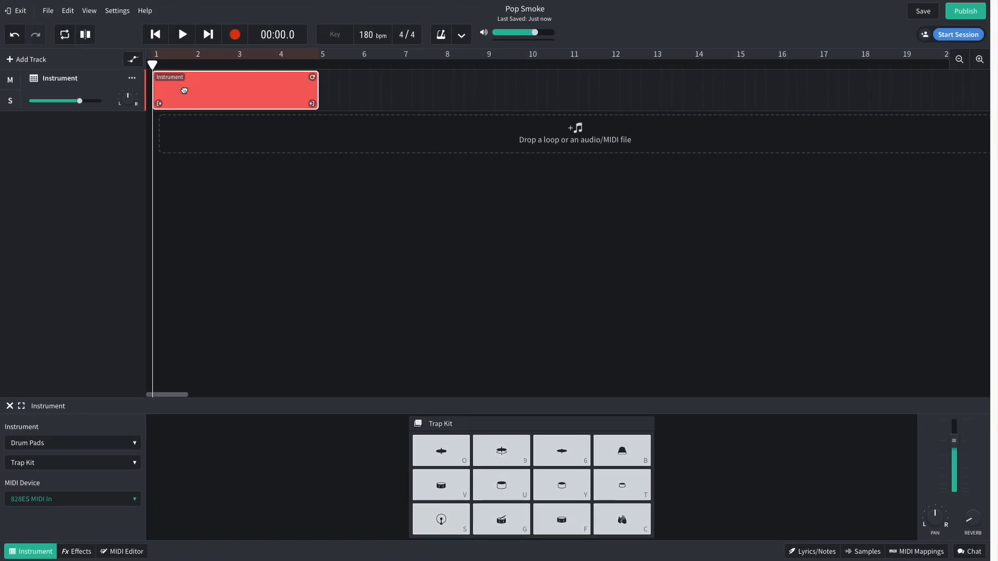
{"action": "double_click", "coordinate": [184, 90]}
Step: Fill bars 1 and 2 of the closed hi-hat row with 16 consecutive eighth notes and play the pattern back
{"action": "left_click", "coordinate": [164, 344]}
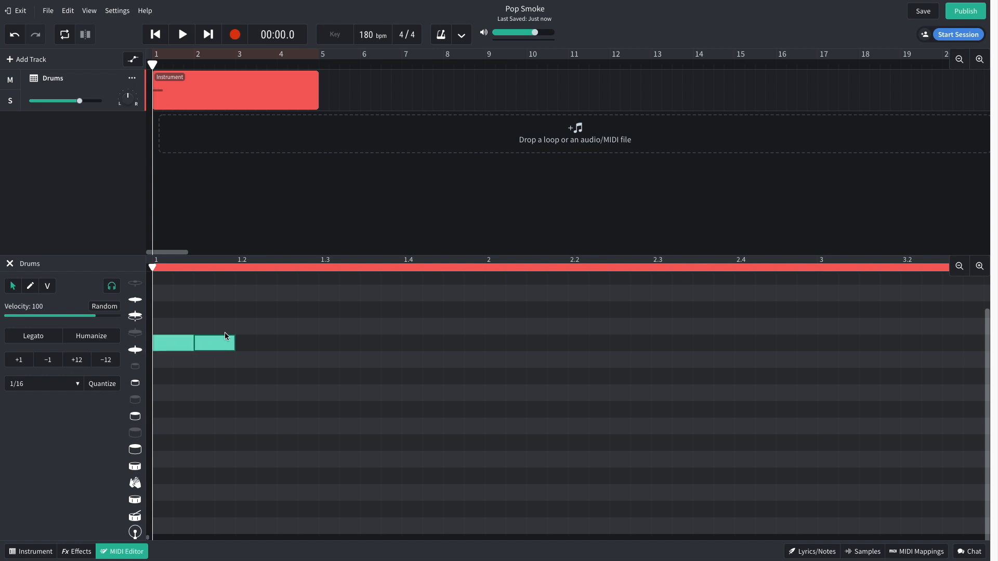
{"action": "mouse_move", "coordinate": [233, 318]}
{"action": "left_mouse_down"}
{"action": "mouse_move", "coordinate": [179, 357]}
{"action": "mouse_move", "coordinate": [263, 347]}
{"action": "left_mouse_up"}
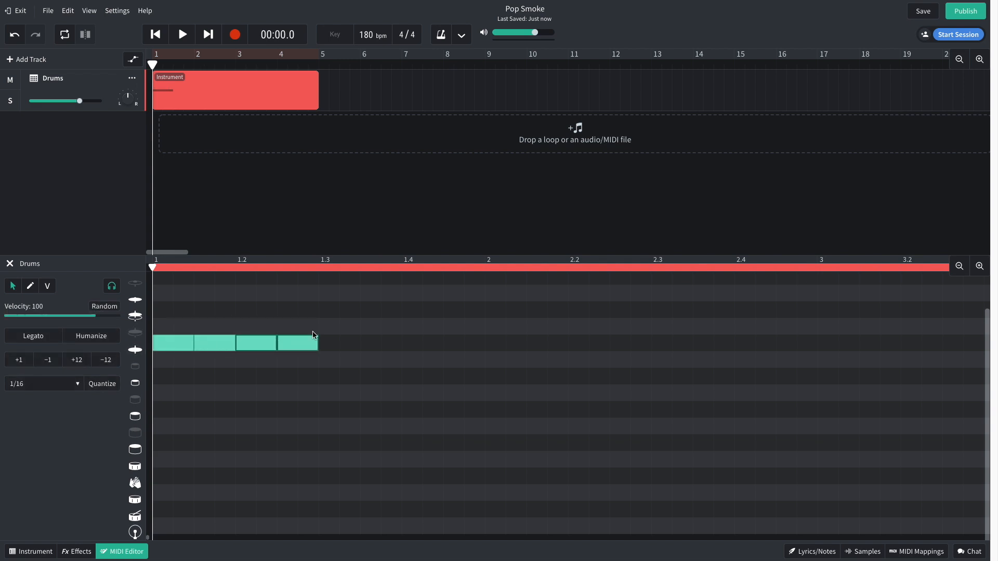
{"action": "left_click_drag", "start_coordinate": [319, 326], "coordinate": [347, 351]}
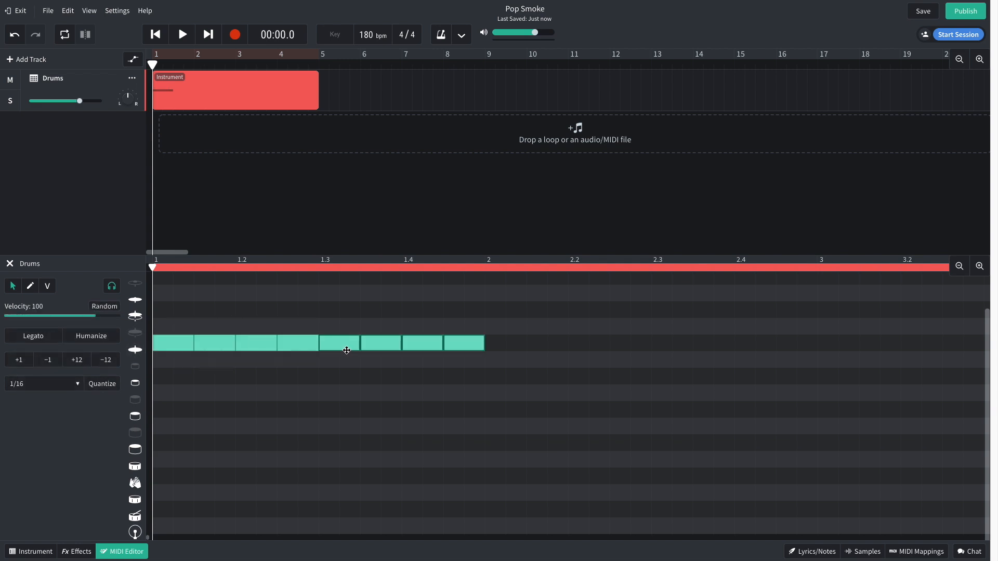
{"action": "left_click_drag", "start_coordinate": [465, 326], "coordinate": [499, 357]}
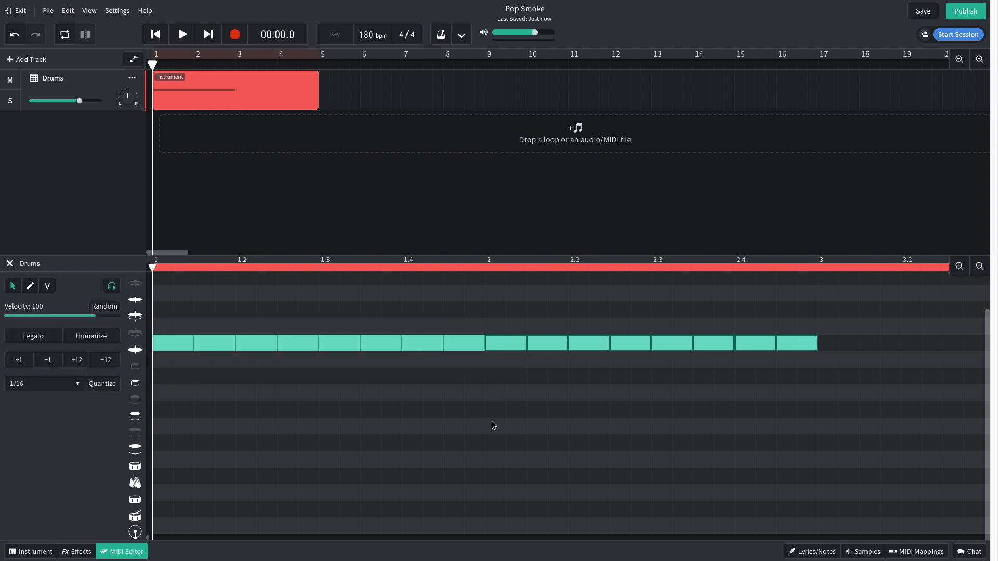
{"action": "key", "text": "space"}
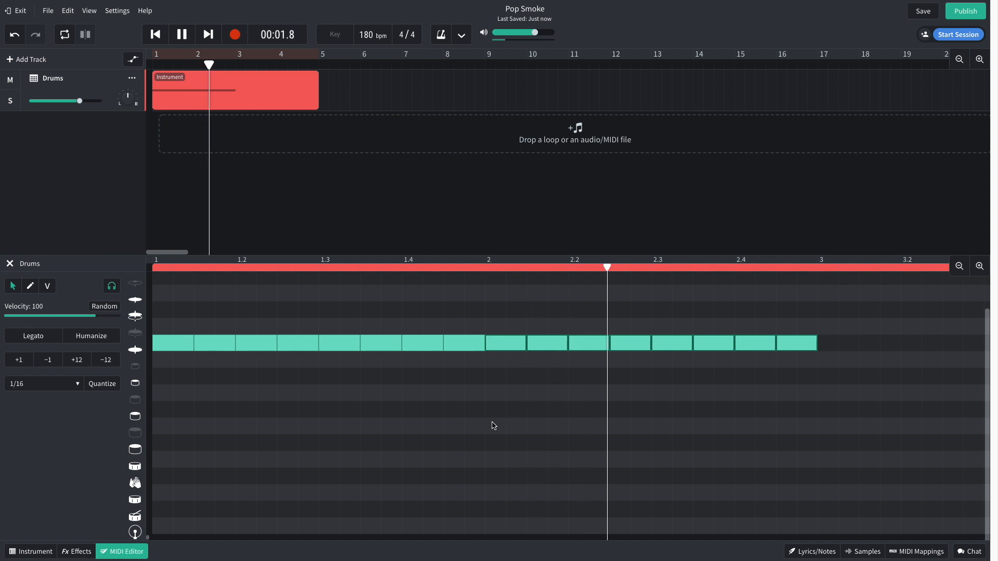
{"action": "key", "text": "space"}
Step: Add layered tom and clap hits on beat 3 of bars 1 and 2, at 1.3 and 2.3
{"action": "left_click", "coordinate": [554, 449]}
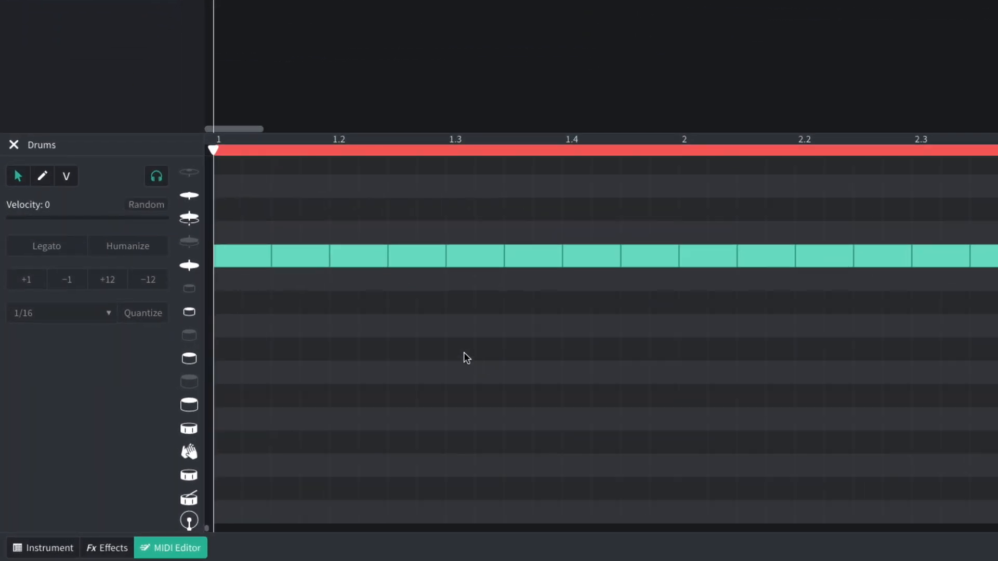
{"action": "left_click", "coordinate": [325, 409]}
{"action": "left_click", "coordinate": [459, 443]}
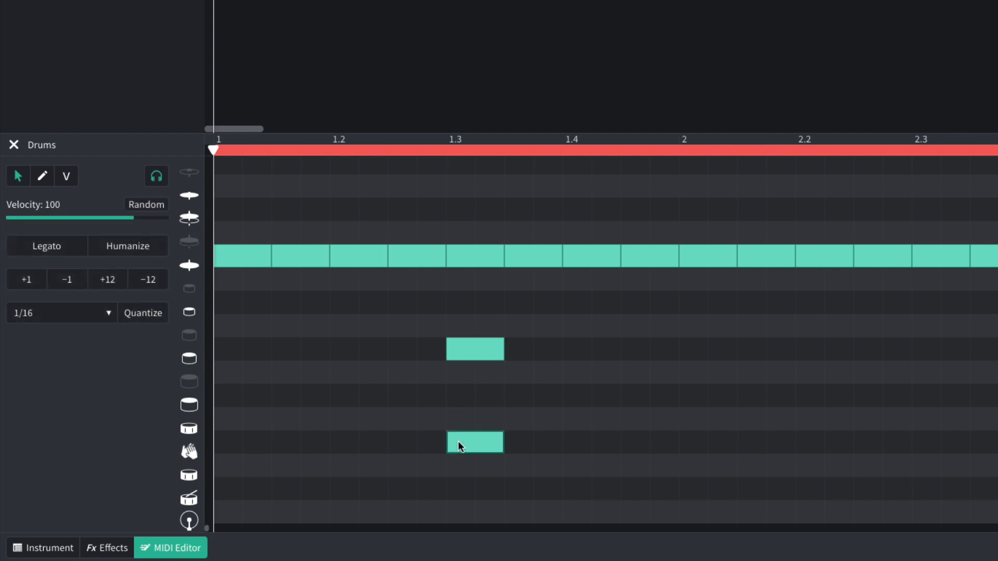
{"action": "left_click", "coordinate": [925, 348]}
{"action": "left_click", "coordinate": [925, 442]}
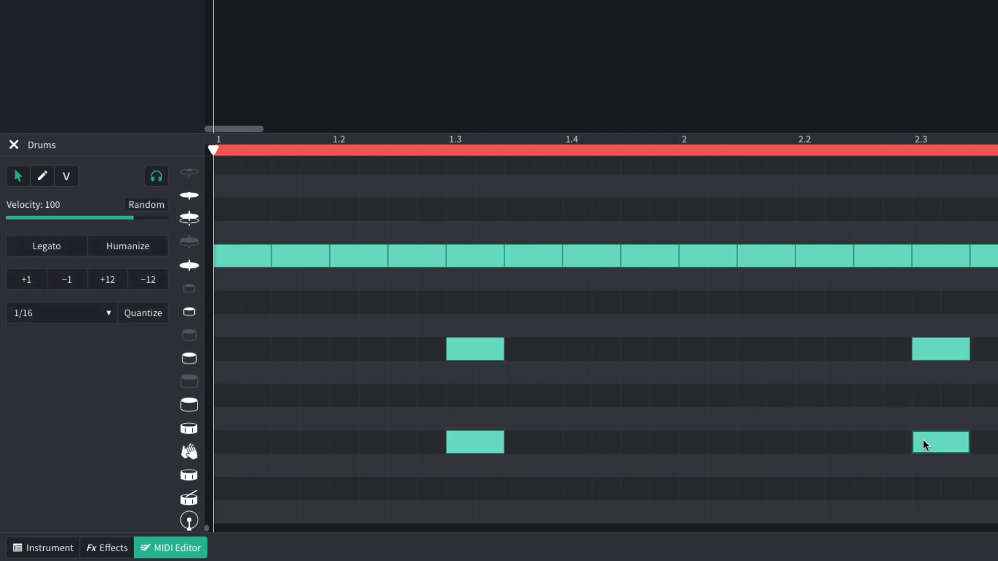
Step: Place kick notes at the start of bar 1 and at 1.4, and play the beat back
{"action": "left_click", "coordinate": [224, 512]}
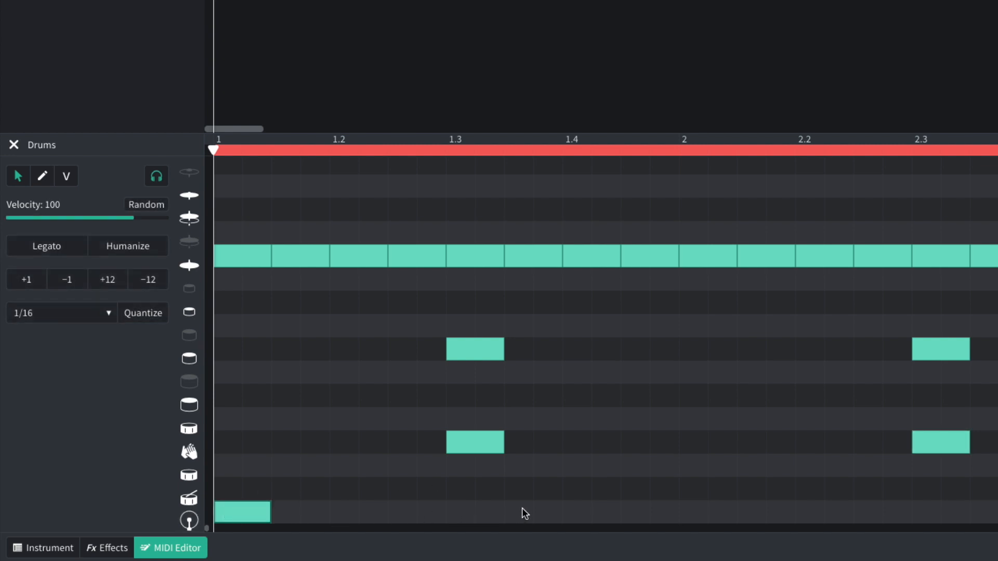
{"action": "left_click", "coordinate": [572, 512]}
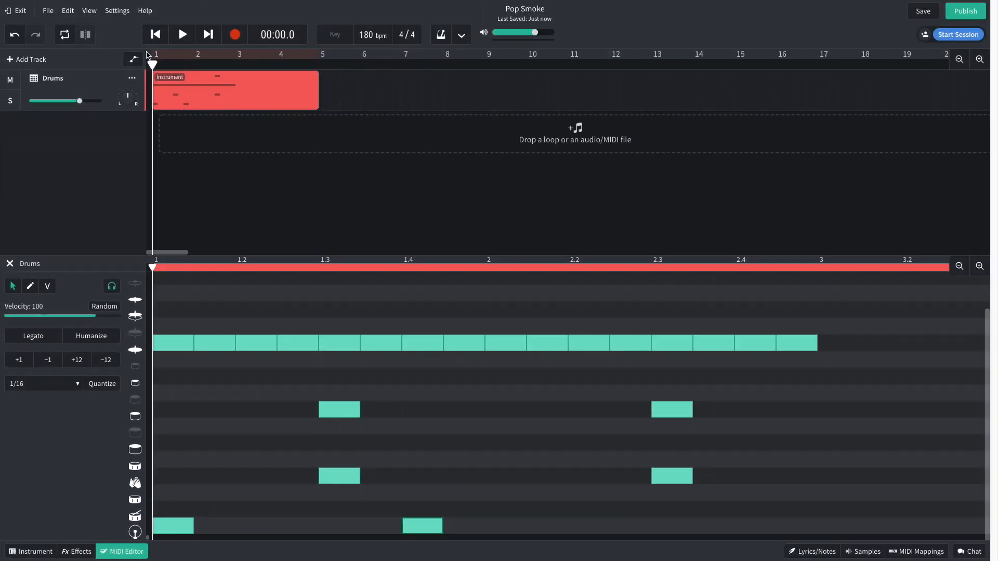
{"action": "key", "text": "space"}
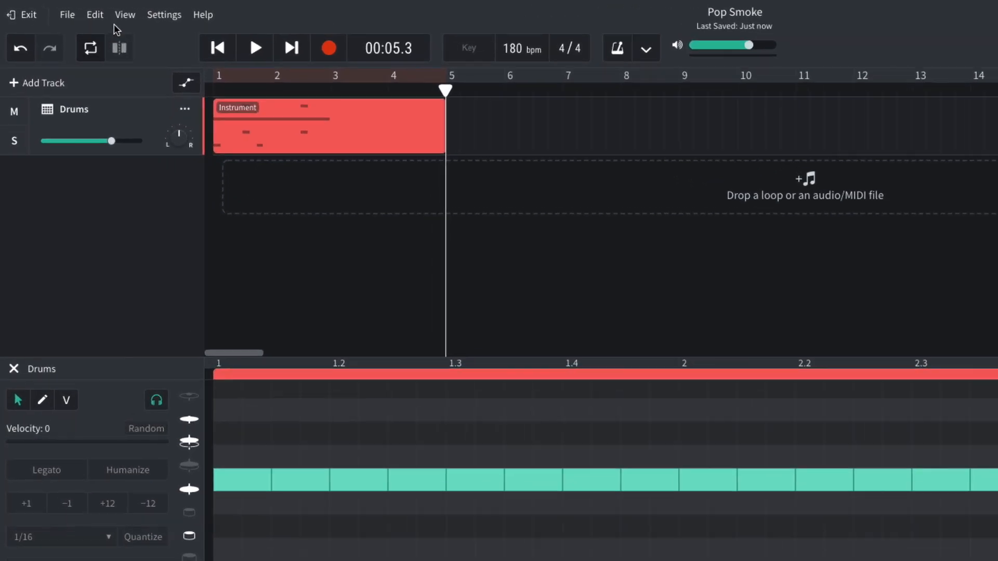
Step: Set the grid size to 1/32 for finer note placement
{"action": "left_click", "coordinate": [89, 10]}
{"action": "mouse_move", "coordinate": [107, 47]}
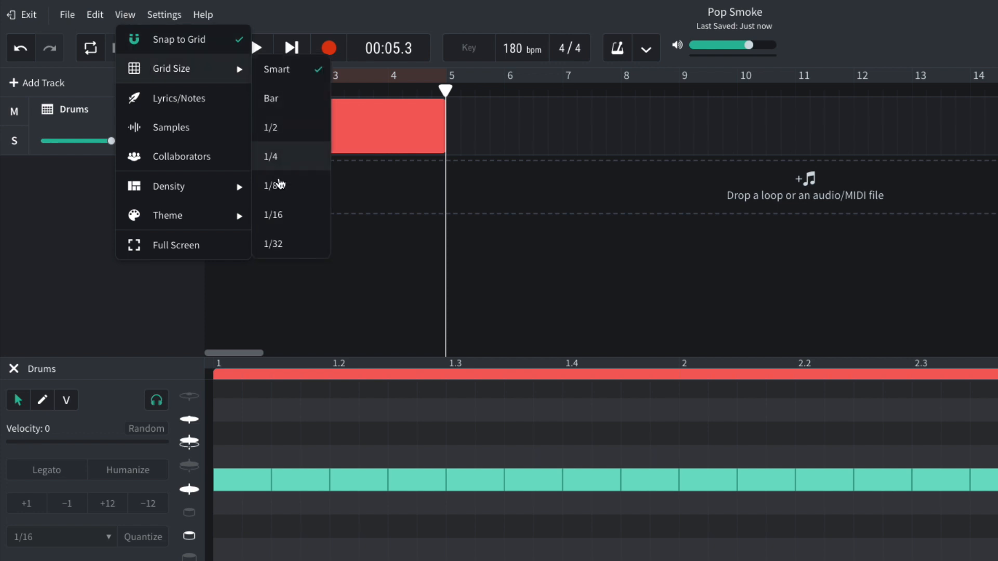
{"action": "left_click", "coordinate": [312, 244]}
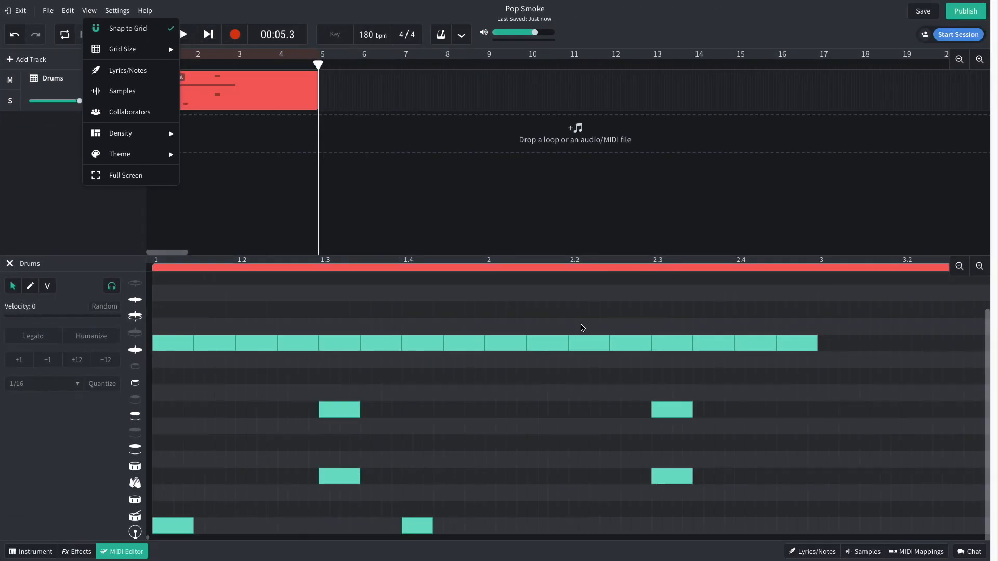
Step: Delete the two hi-hats between 2.2 and 2.3 and place a single hi-hat at 2.2 shortened to a 1/32 note
{"action": "left_click_drag", "start_coordinate": [583, 328], "coordinate": [622, 352]}
{"action": "key", "text": "Delete"}
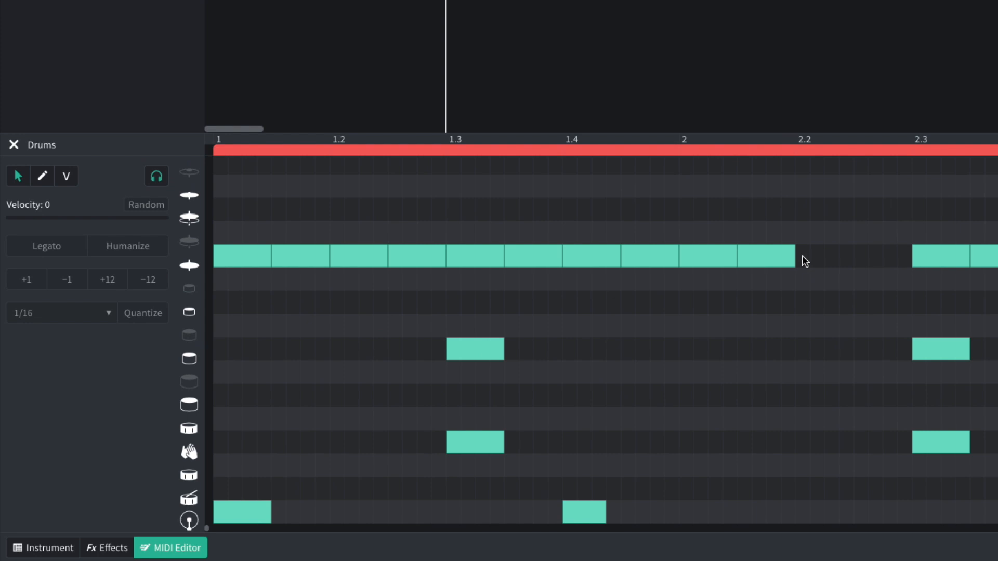
{"action": "double_click", "coordinate": [574, 343]}
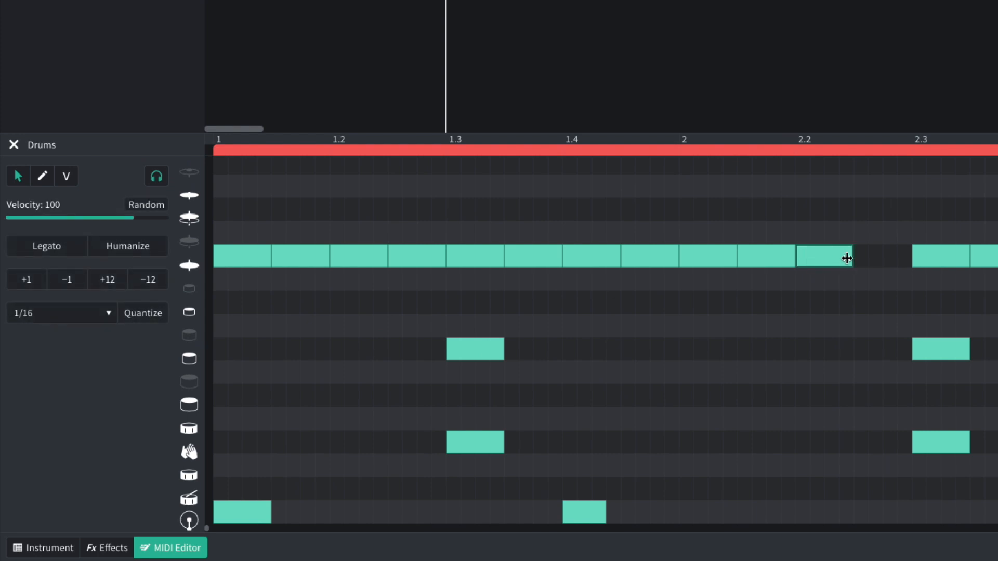
{"action": "left_click_drag", "start_coordinate": [839, 259], "coordinate": [811, 260]}
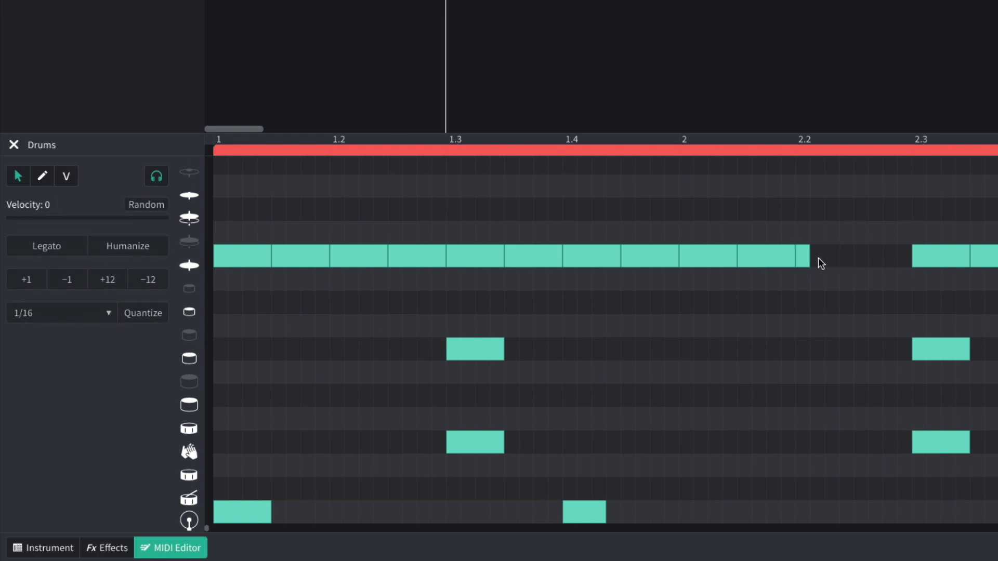
Step: Complete the hi-hat roll up to 2.3 with 1/32 notes, using velocity 90 for the second note, and play it from the start
{"action": "double_click", "coordinate": [819, 262]}
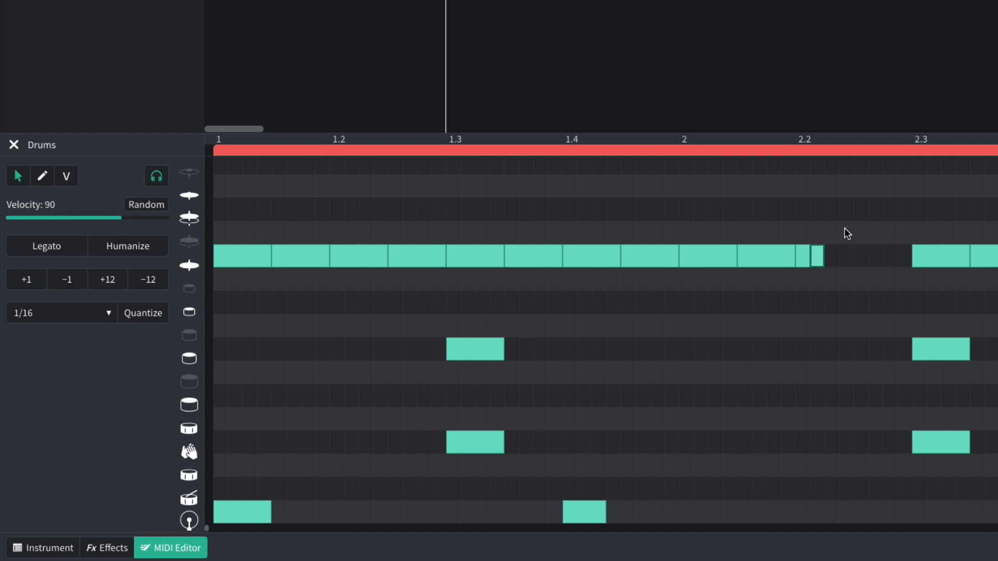
{"action": "left_click_drag", "start_coordinate": [845, 229], "coordinate": [896, 259]}
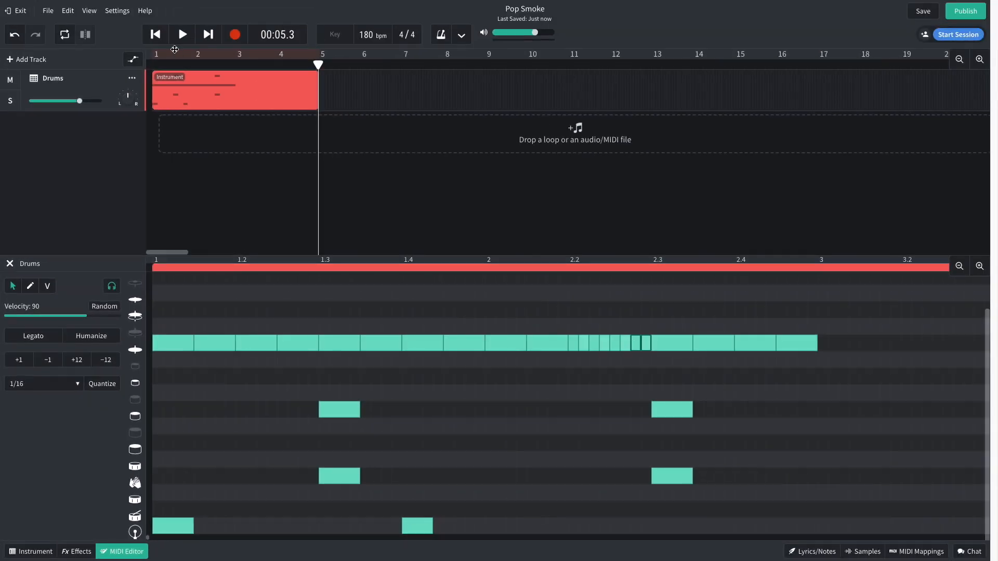
{"action": "left_click", "coordinate": [154, 34]}
{"action": "key", "text": "space"}
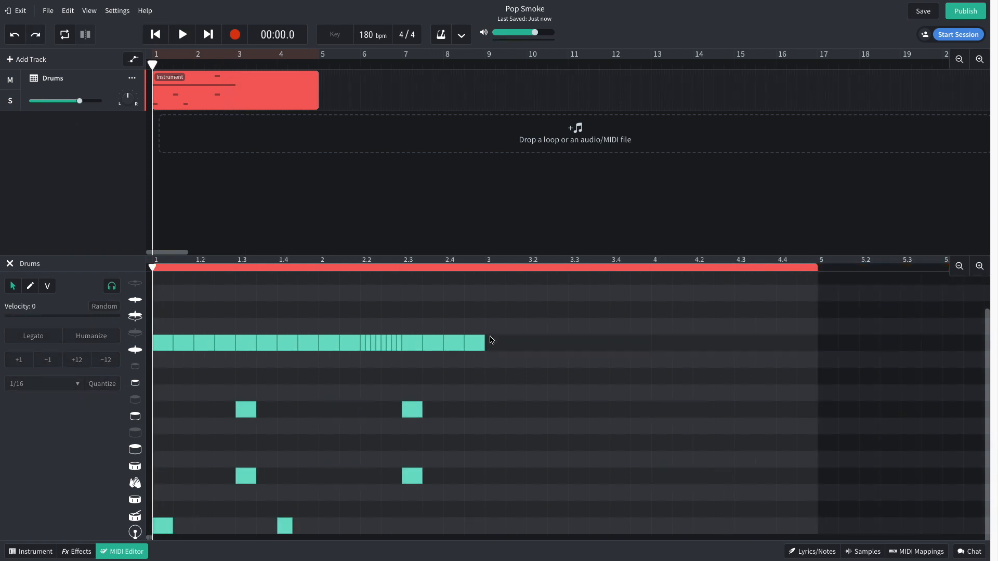
Step: Duplicate the two-bar drum pattern into bars 3 and 4, adding extra kicks half a beat after 3.2 and 4.4 and a tom before 4.2
{"action": "left_click_drag", "start_coordinate": [542, 311], "coordinate": [160, 532]}
{"action": "left_click_drag", "start_coordinate": [161, 532], "coordinate": [497, 531]}
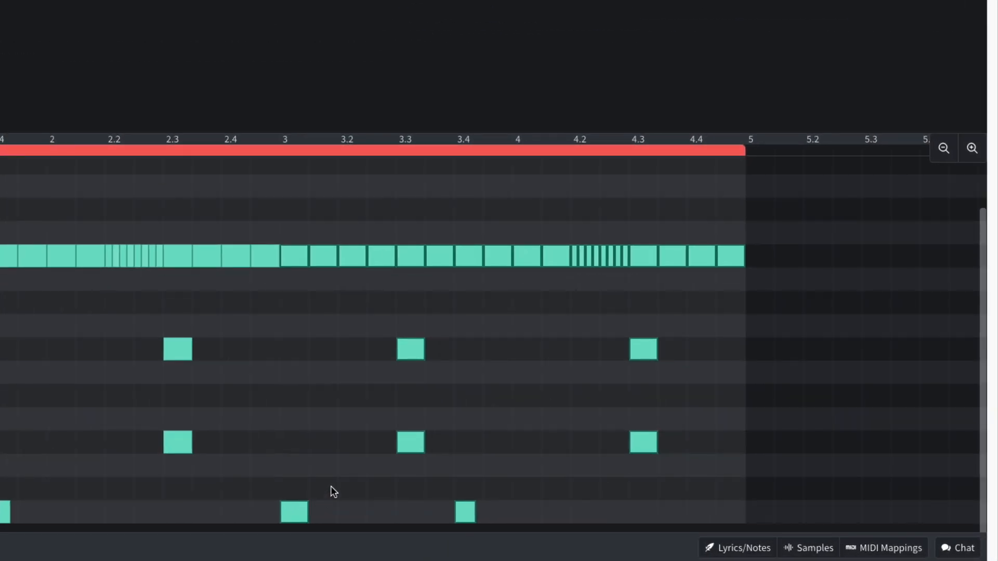
{"action": "left_click", "coordinate": [525, 505]}
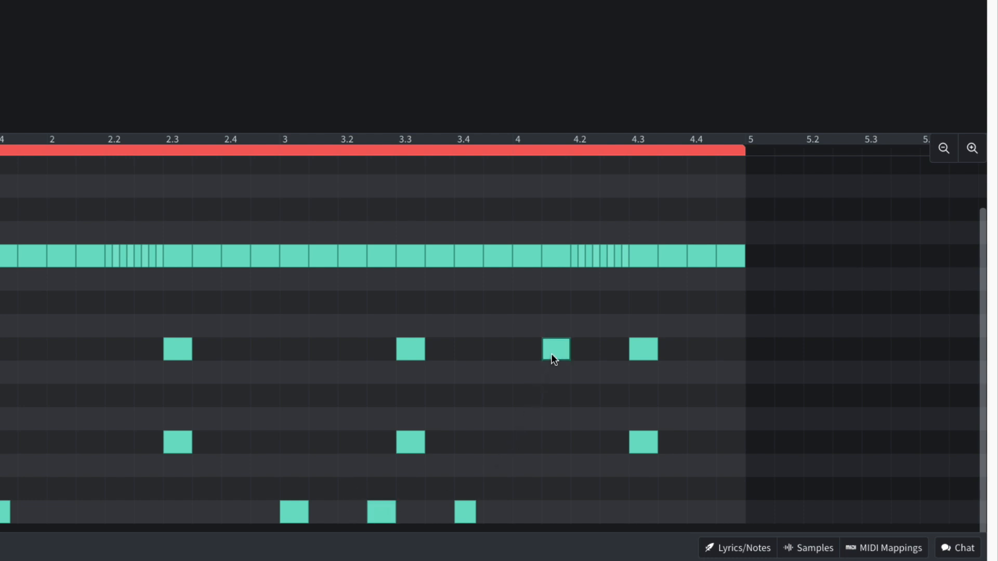
{"action": "left_click", "coordinate": [728, 512]}
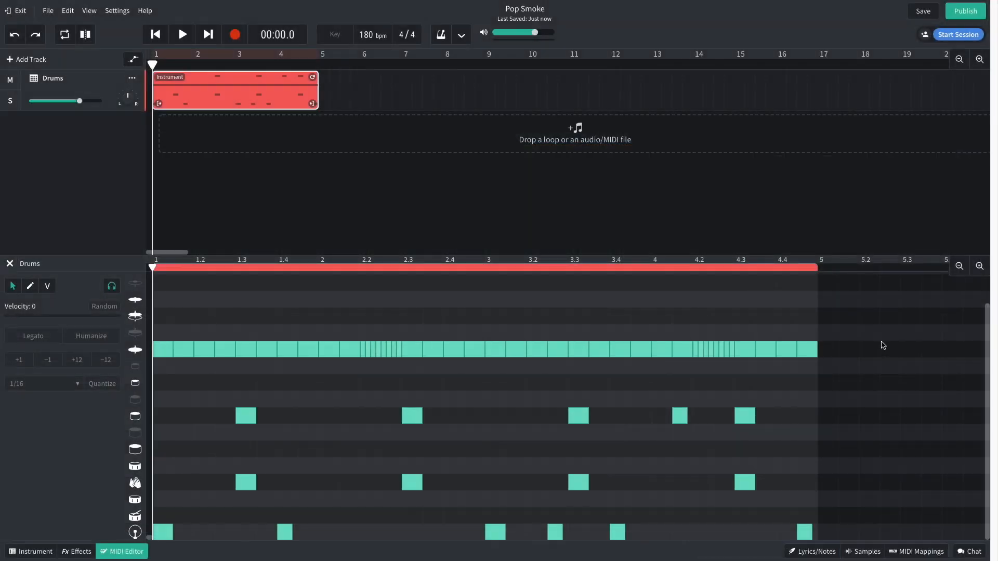
Step: Replace the last two hi-hats, from 4.4 to the end of bar 4, with a copy of the 1/32 hi-hat roll
{"action": "left_click_drag", "start_coordinate": [850, 326], "coordinate": [784, 358]}
{"action": "key", "text": "Delete"}
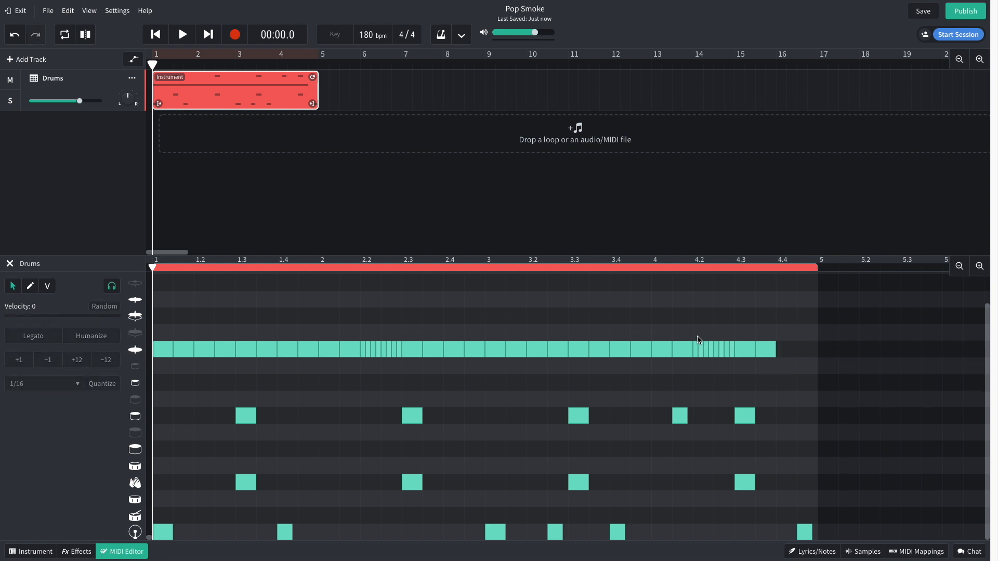
{"action": "left_click_drag", "start_coordinate": [705, 347], "coordinate": [784, 354]}
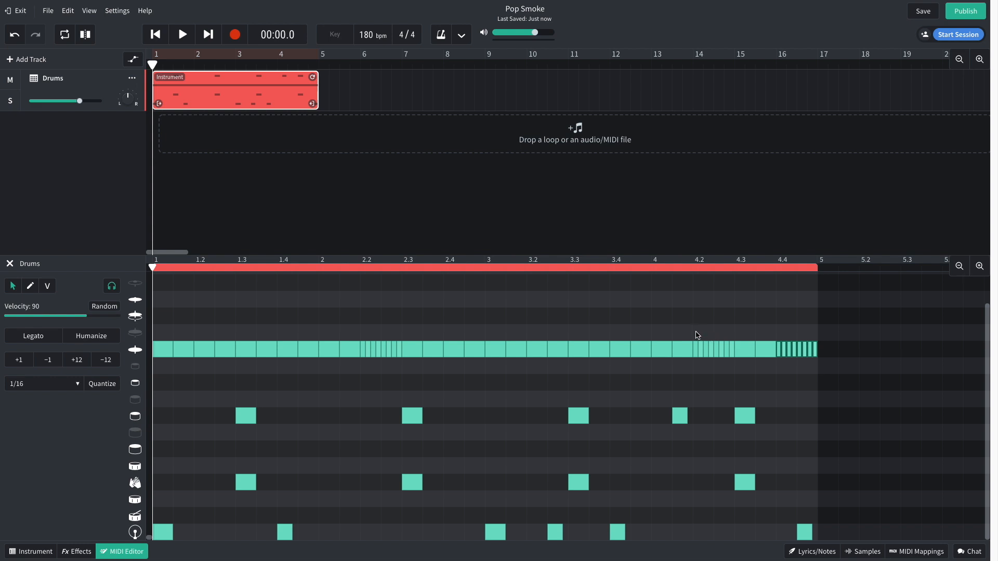
Step: Replace the hi-hat roll between 4.2 and 4.3 with two regular eighth-note hi-hats and play the pattern back
{"action": "left_click_drag", "start_coordinate": [698, 335], "coordinate": [732, 364]}
{"action": "key", "text": "Delete"}
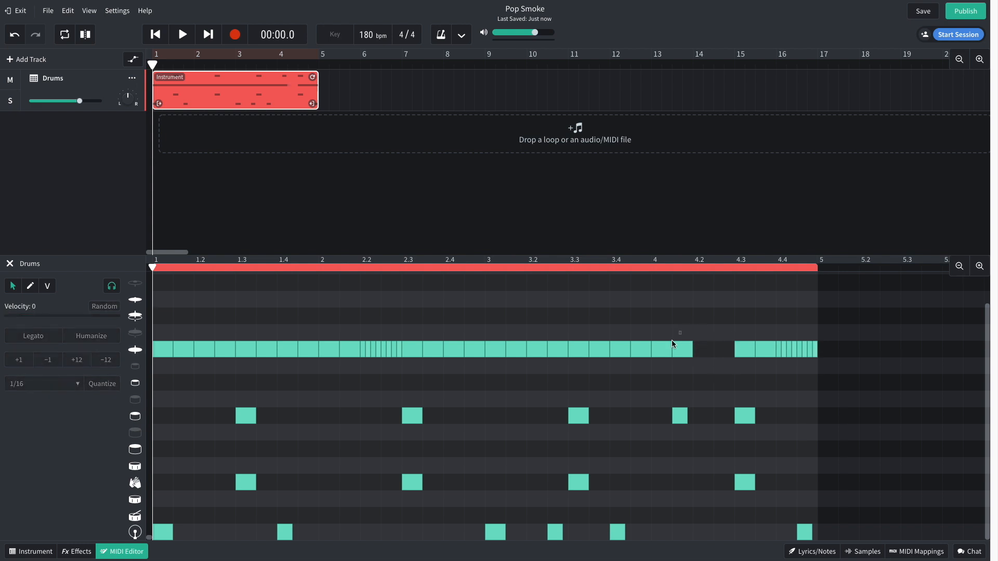
{"action": "left_click_drag", "start_coordinate": [673, 343], "coordinate": [705, 353]}
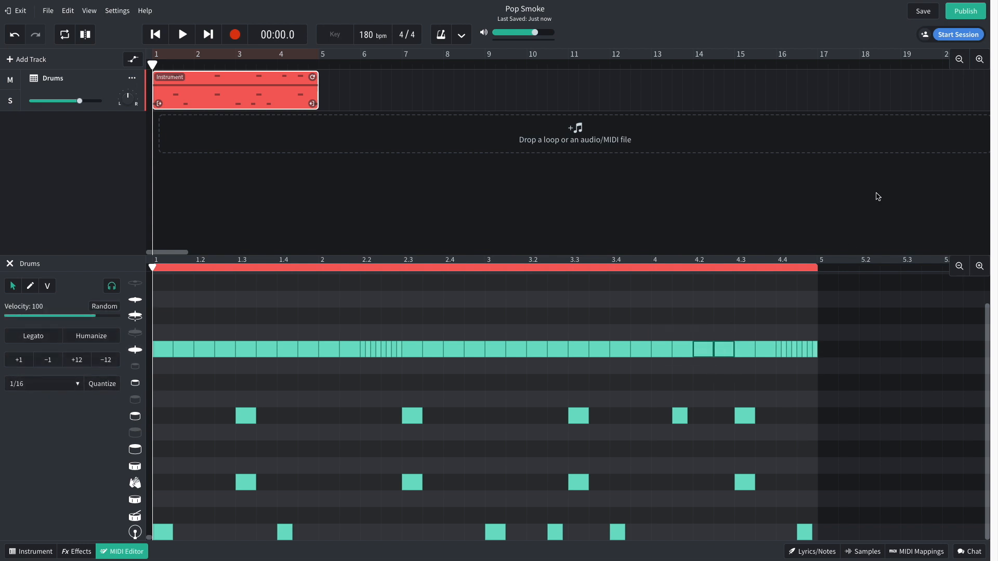
{"action": "key", "text": "space"}
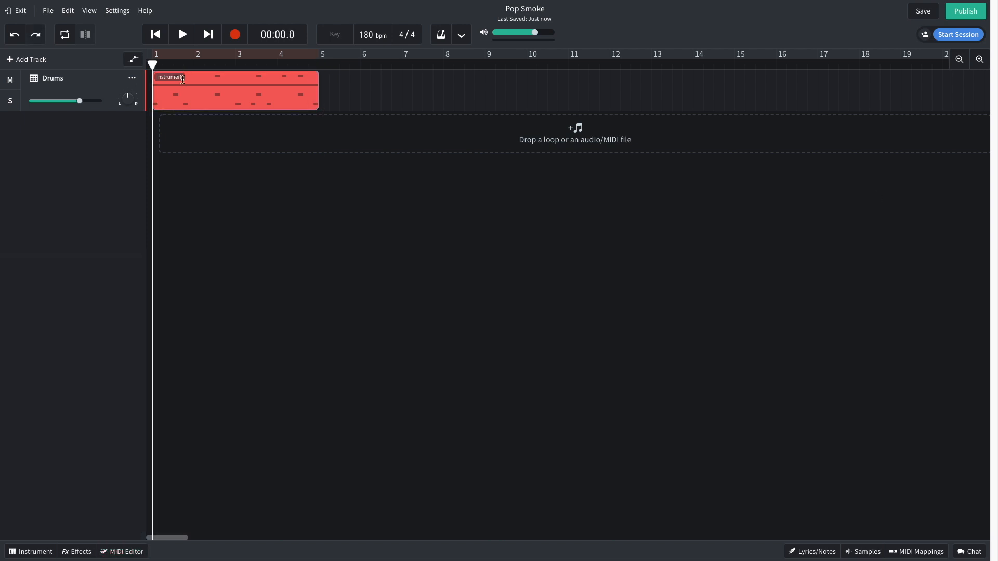
Step: Duplicate the four-bar drum region to start at bar 5, open the copy for note editing and place the playhead at bar 7
{"action": "left_click_drag", "start_coordinate": [185, 89], "coordinate": [350, 89]}
{"action": "double_click", "coordinate": [381, 86]}
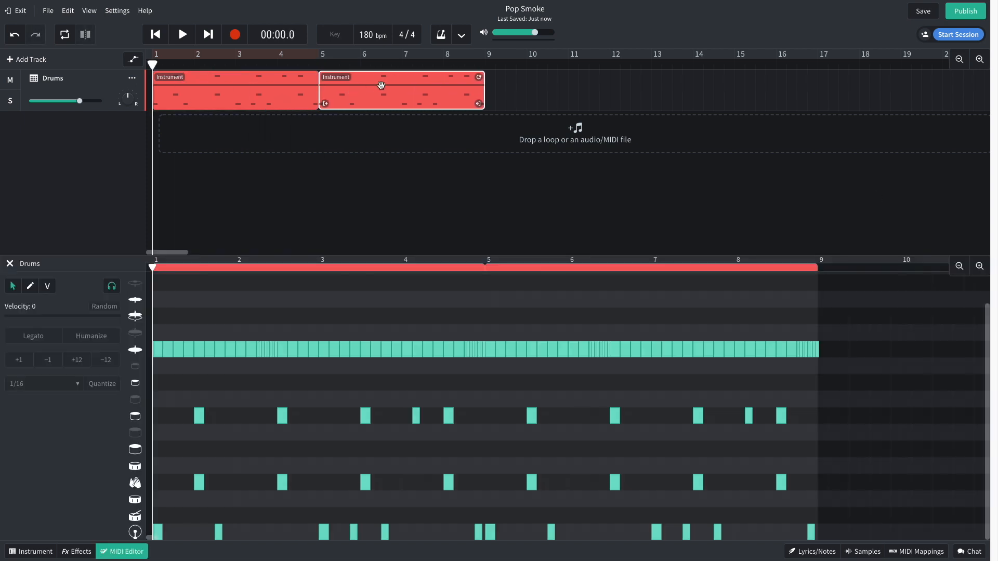
{"action": "left_click", "coordinate": [653, 270]}
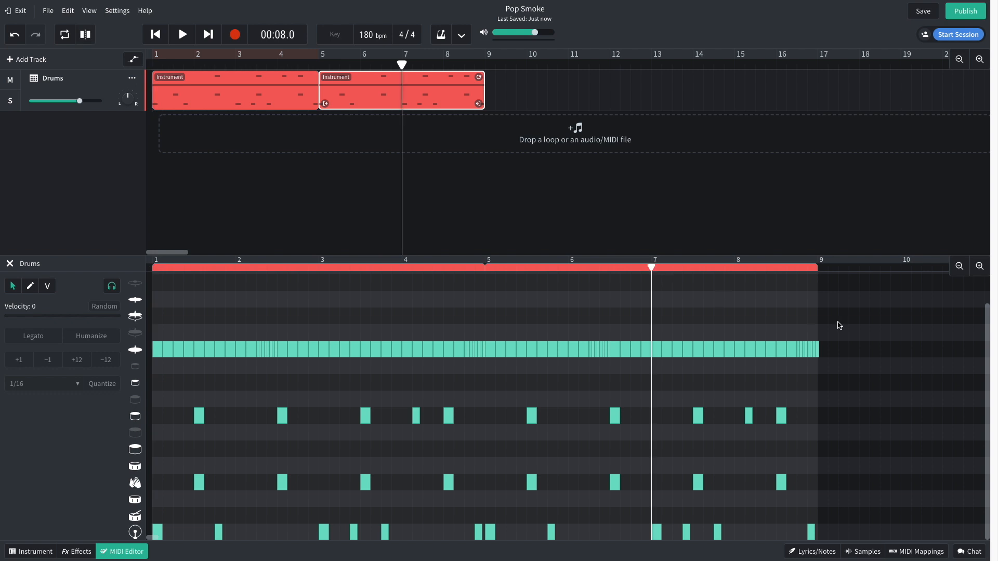
{"action": "left_click", "coordinate": [979, 266]}
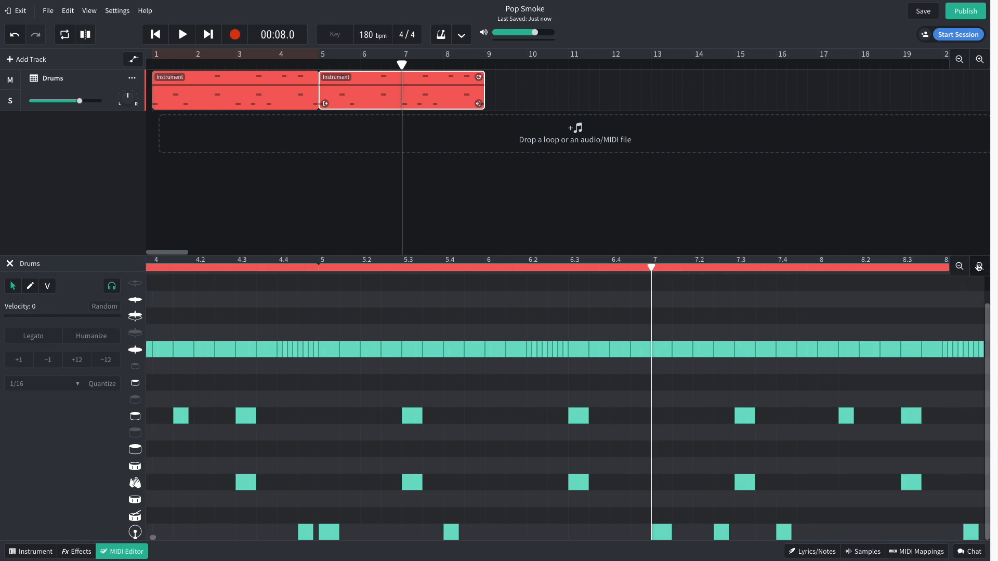
Step: Move bar 7's second kick back to 7.2, add a kick half a beat after 7, and play the pattern back
{"action": "left_click", "coordinate": [979, 266]}
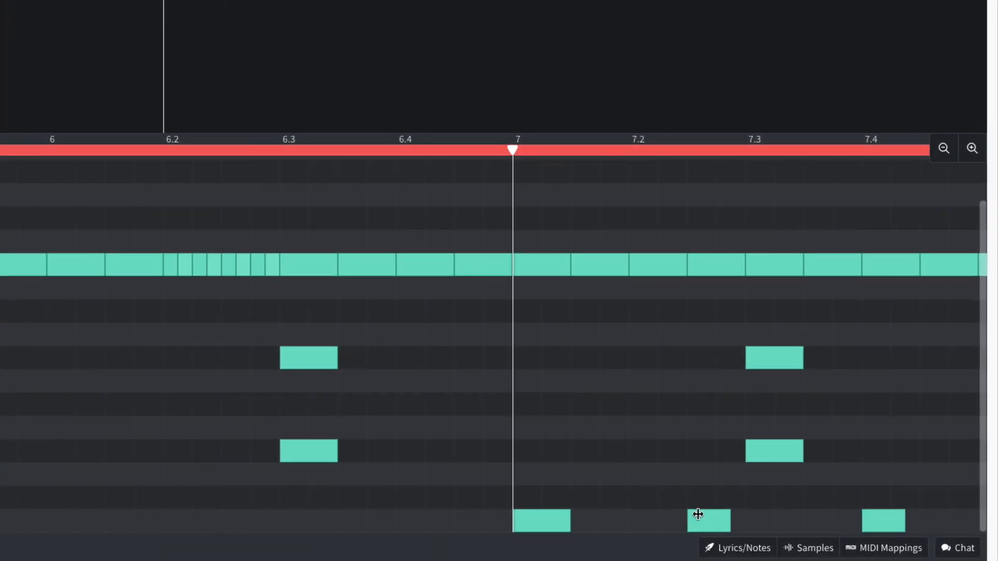
{"action": "left_click_drag", "start_coordinate": [705, 517], "coordinate": [653, 521]}
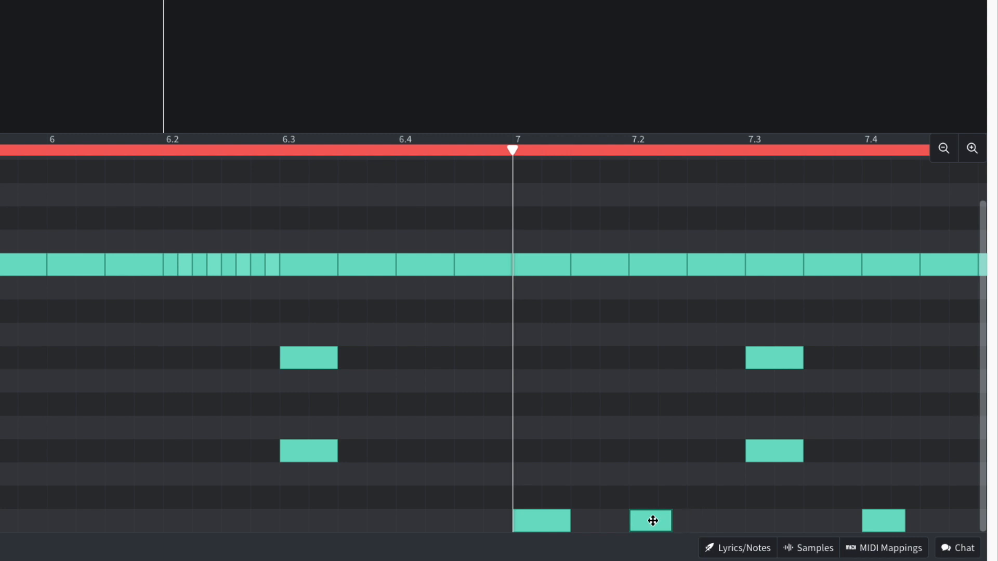
{"action": "left_click", "coordinate": [591, 521]}
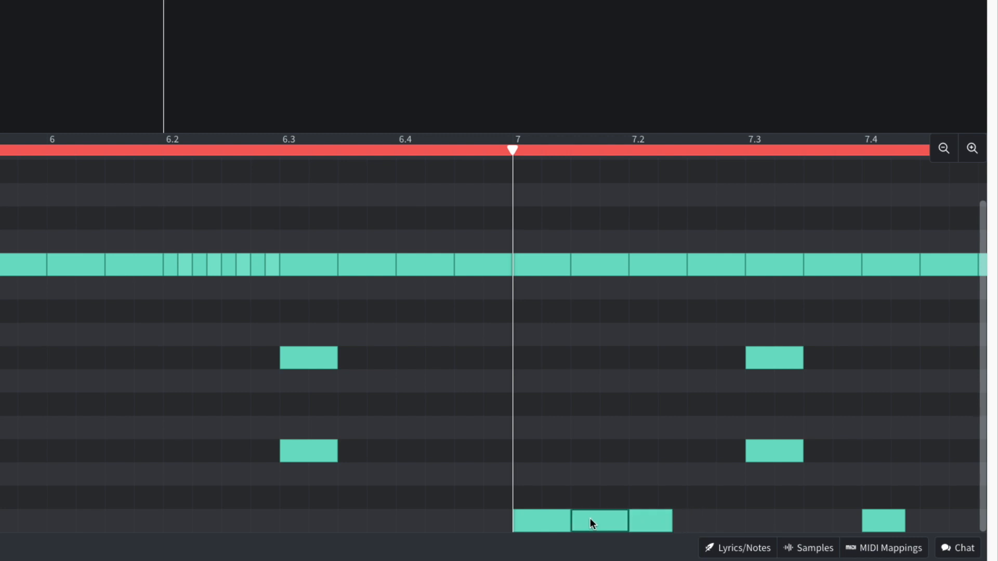
{"action": "left_click", "coordinate": [455, 152]}
{"action": "key", "text": "space"}
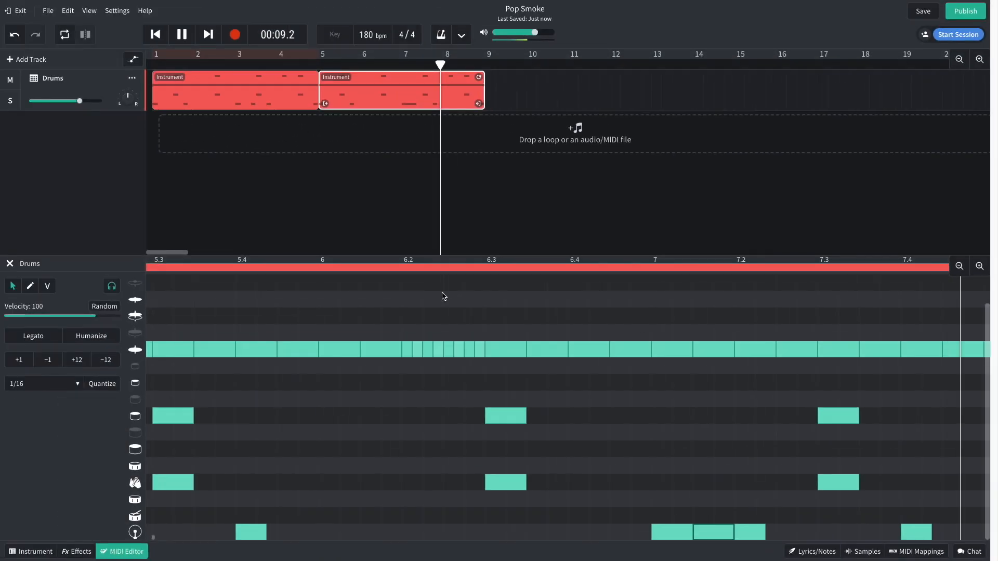
{"action": "key", "text": "space"}
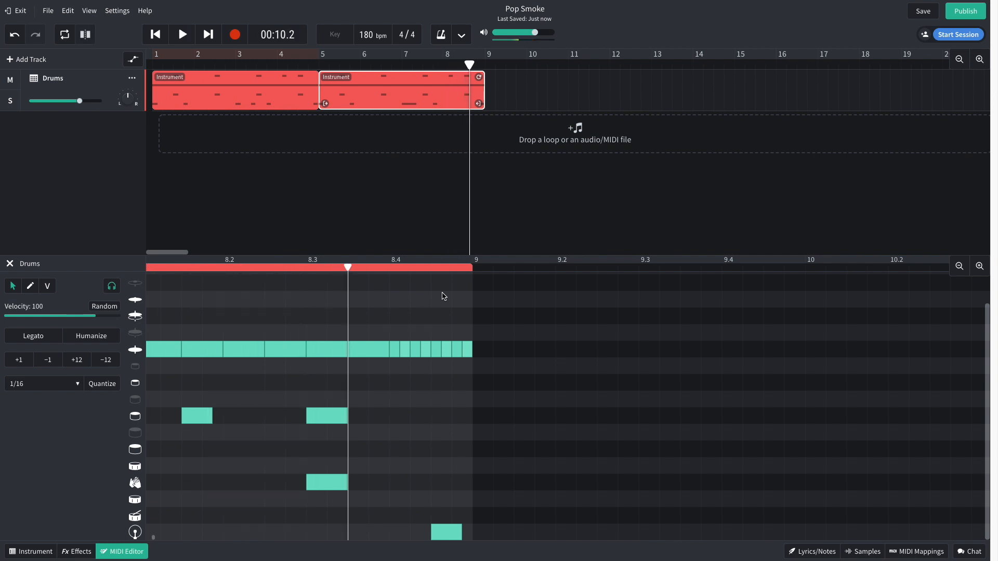
{"action": "left_click", "coordinate": [154, 36]}
{"action": "key", "text": "space"}
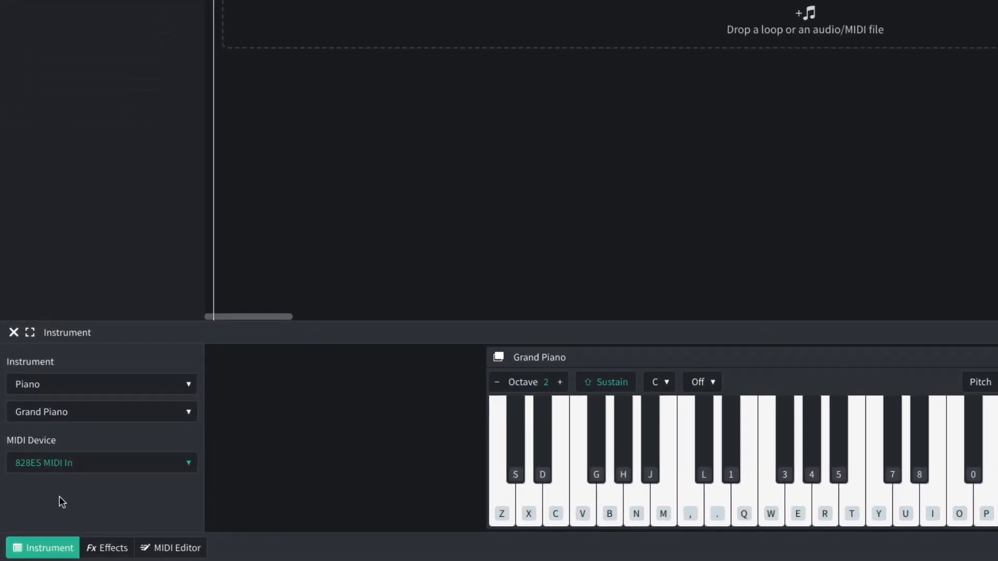
Step: Choose the Electric Piano sound for the new piano track and play its chord progression
{"action": "left_click", "coordinate": [81, 411]}
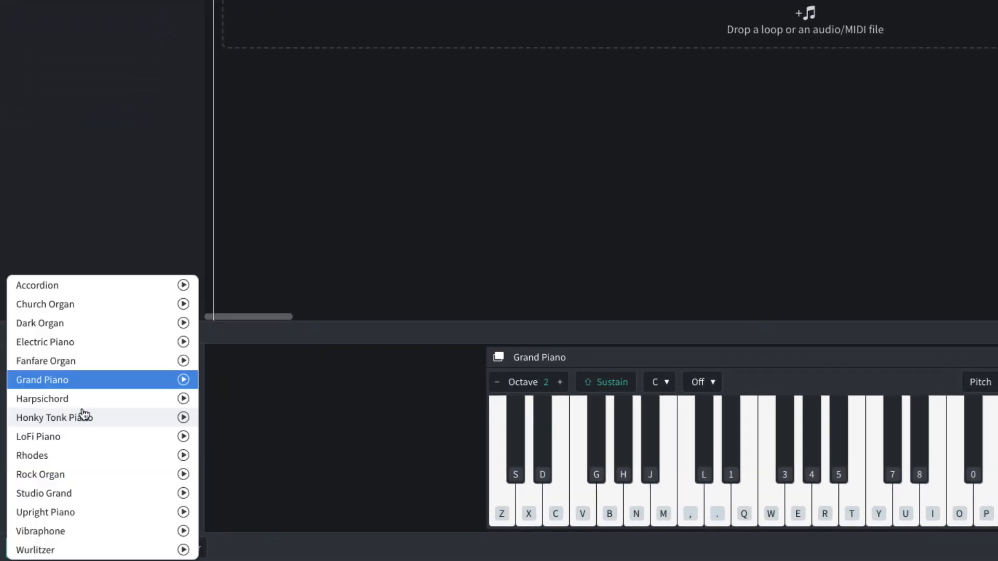
{"action": "left_click", "coordinate": [105, 342]}
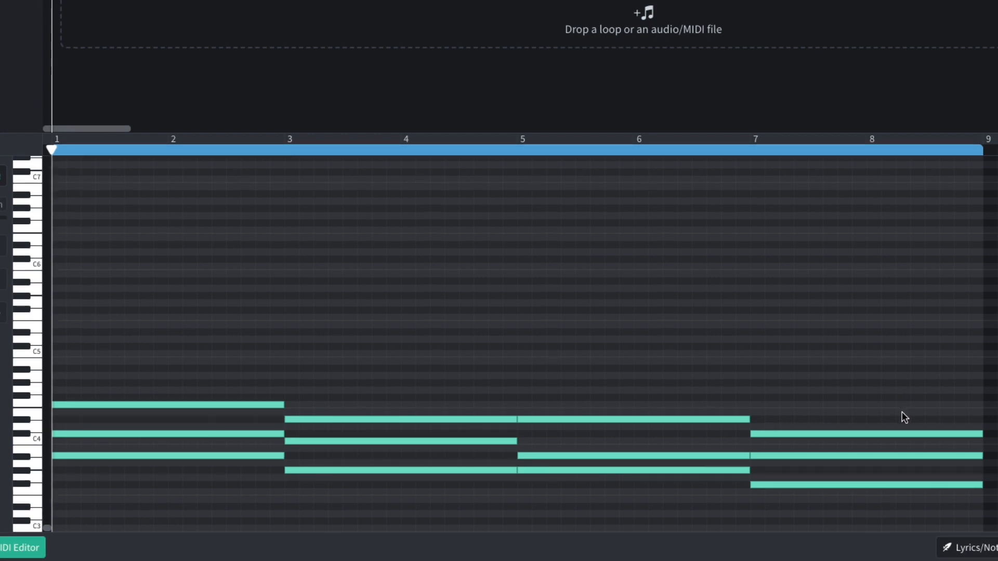
{"action": "key", "text": "space"}
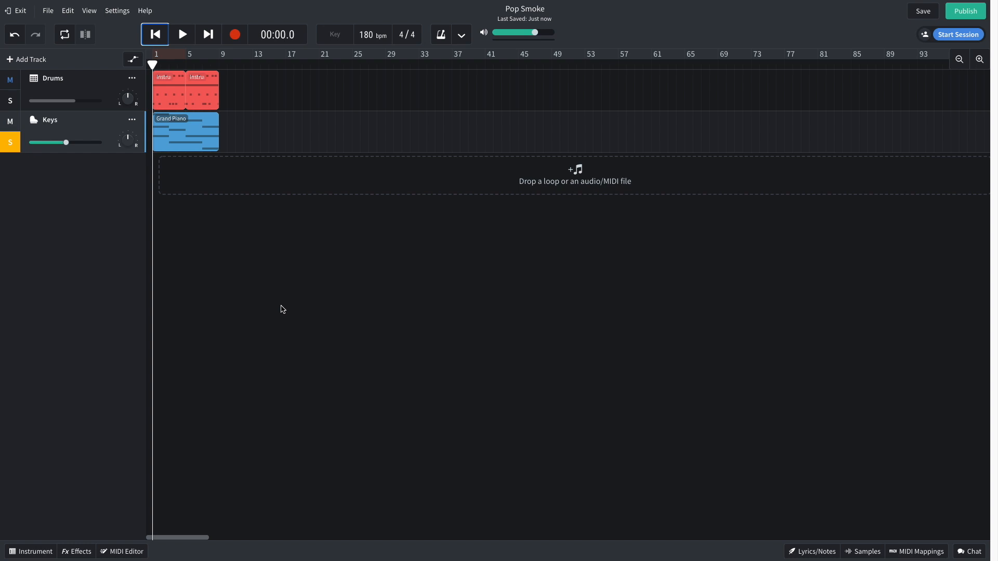
Step: Add a Multi Filter to the Keys track, set its lowpass frequency to about 309 Hz and play the chords
{"action": "left_click", "coordinate": [76, 552]}
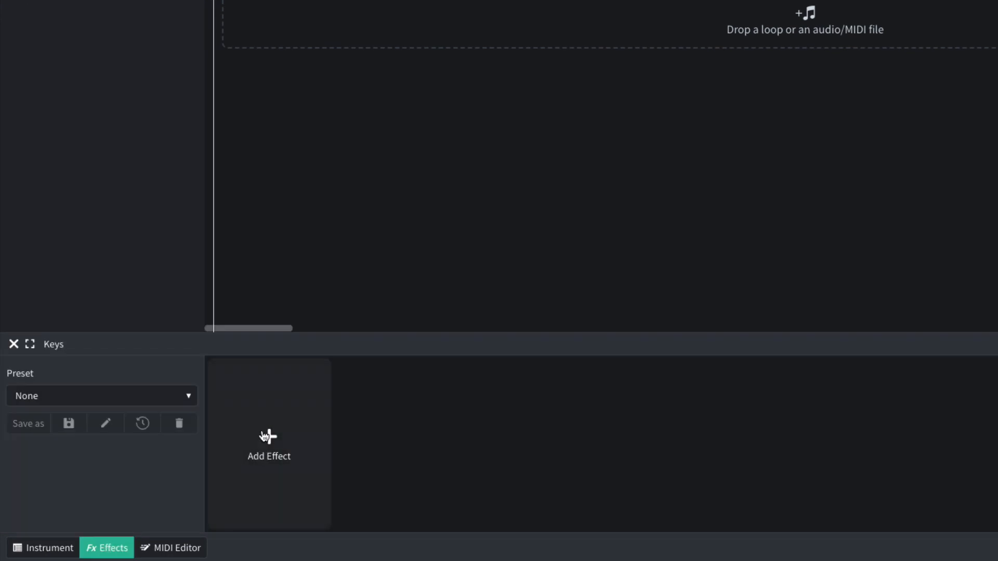
{"action": "left_click", "coordinate": [268, 437]}
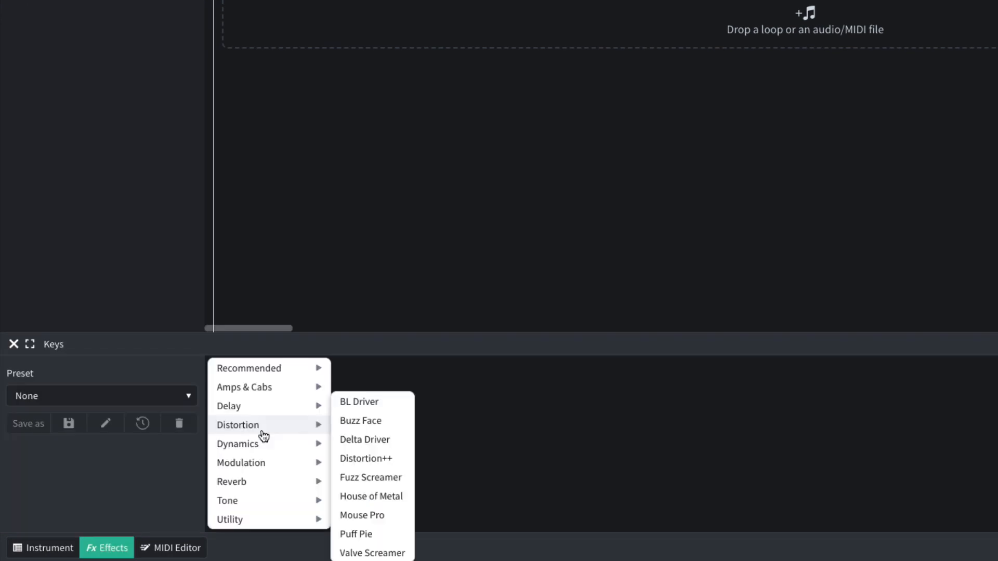
{"action": "mouse_move", "coordinate": [251, 501]}
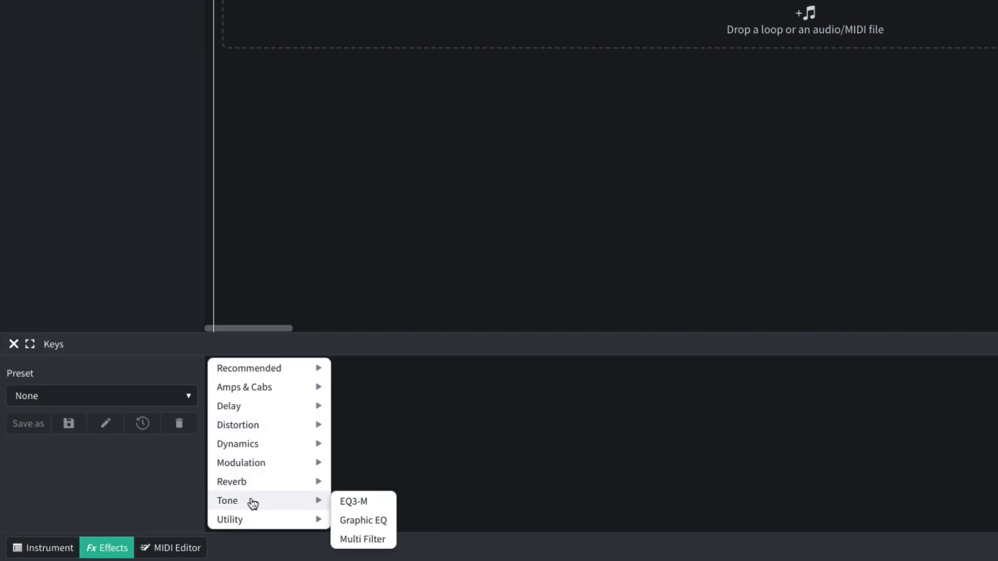
{"action": "left_click", "coordinate": [352, 539]}
{"action": "left_click_drag", "start_coordinate": [266, 453], "coordinate": [260, 526]}
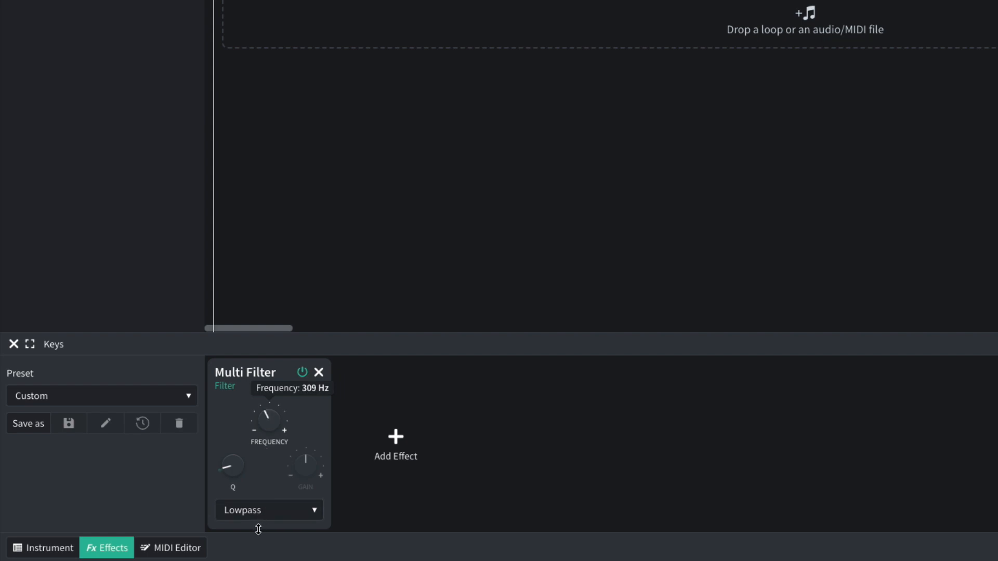
{"action": "key", "text": "space"}
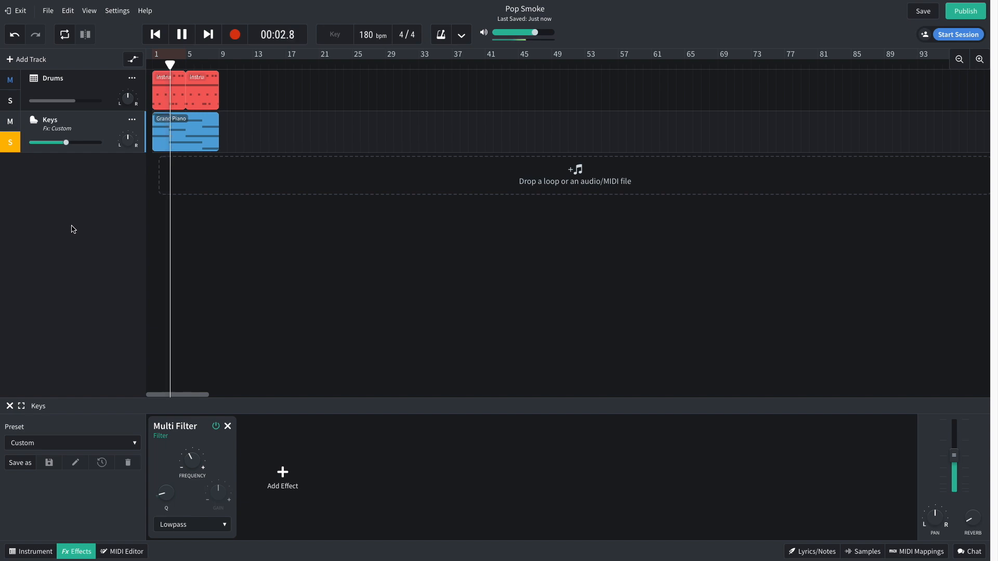
Step: Unsolo Keys and balance it with the drums, lowering Drums slightly and Keys to about -5.8 dB, checking by playback
{"action": "left_click", "coordinate": [11, 143]}
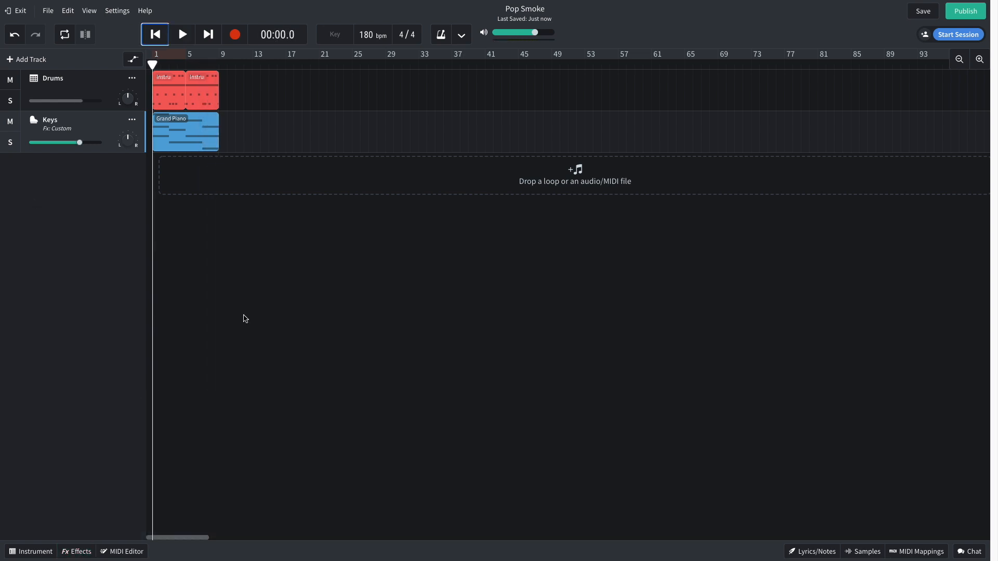
{"action": "left_click_drag", "start_coordinate": [81, 101], "coordinate": [78, 105]}
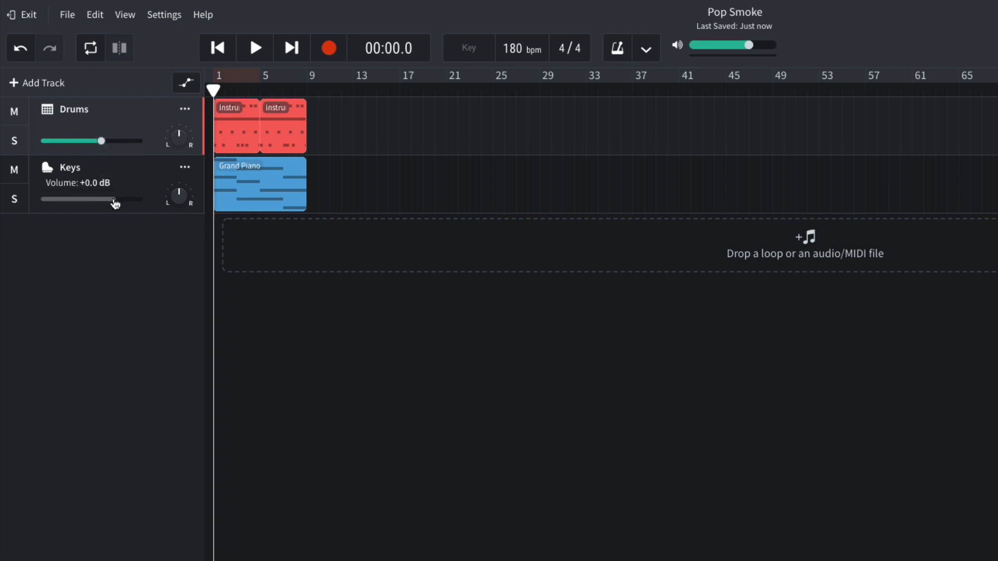
{"action": "left_click_drag", "start_coordinate": [115, 203], "coordinate": [99, 202]}
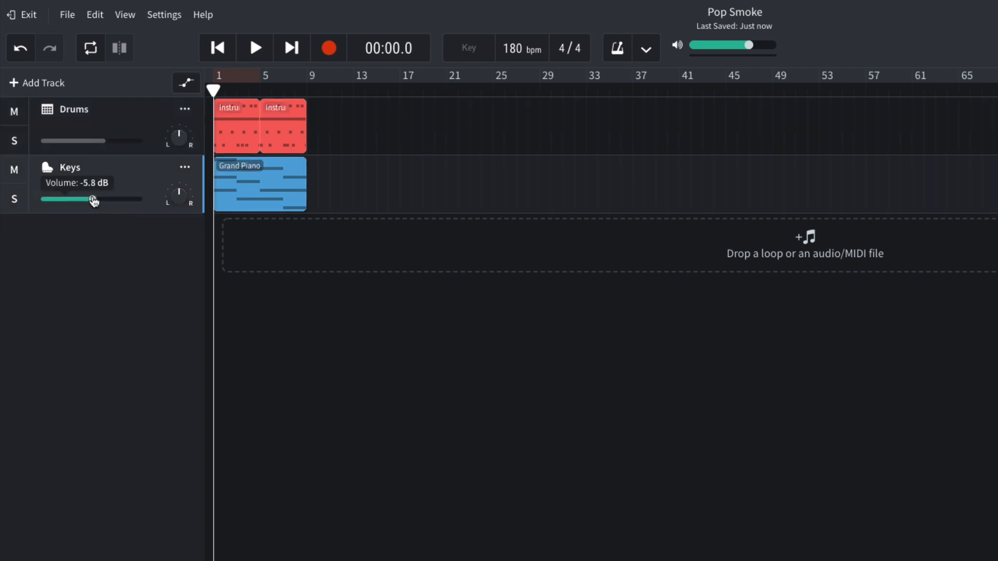
{"action": "key", "text": "space"}
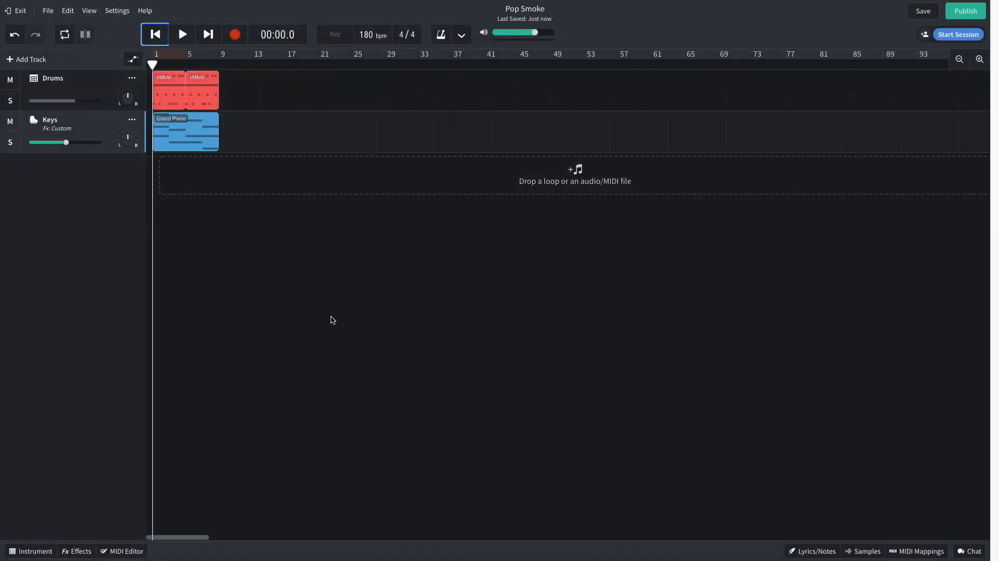
Step: Add a new virtual instrument track and set its sound to Harp from the Strings category
{"action": "left_click", "coordinate": [35, 61]}
{"action": "left_click", "coordinate": [307, 255]}
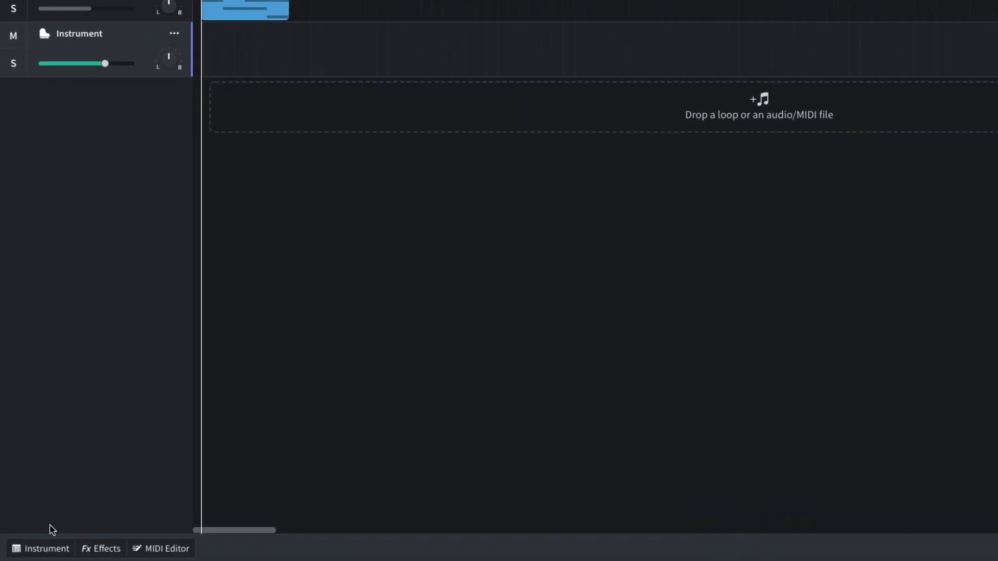
{"action": "left_click", "coordinate": [50, 549]}
{"action": "left_click", "coordinate": [68, 392]}
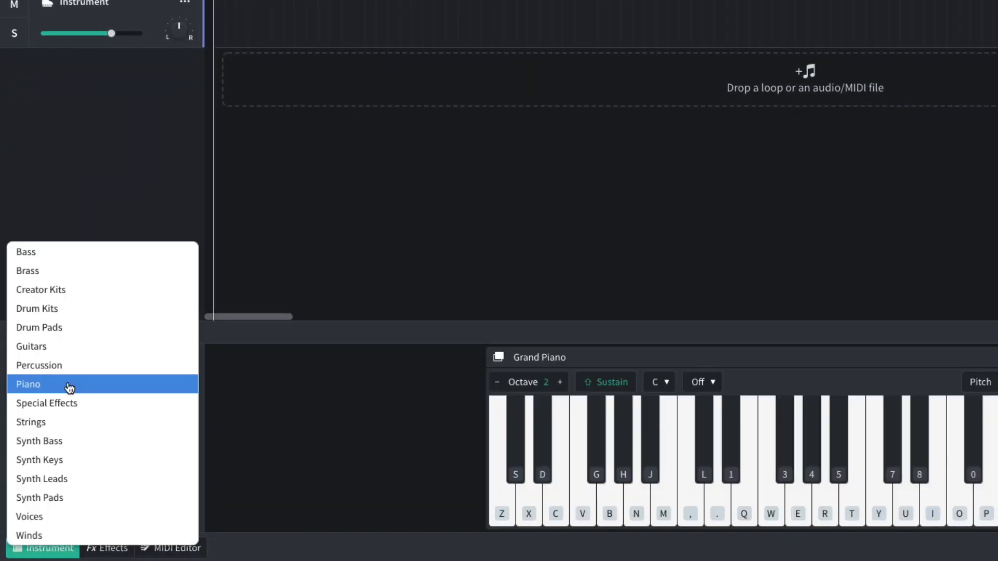
{"action": "left_click", "coordinate": [60, 421]}
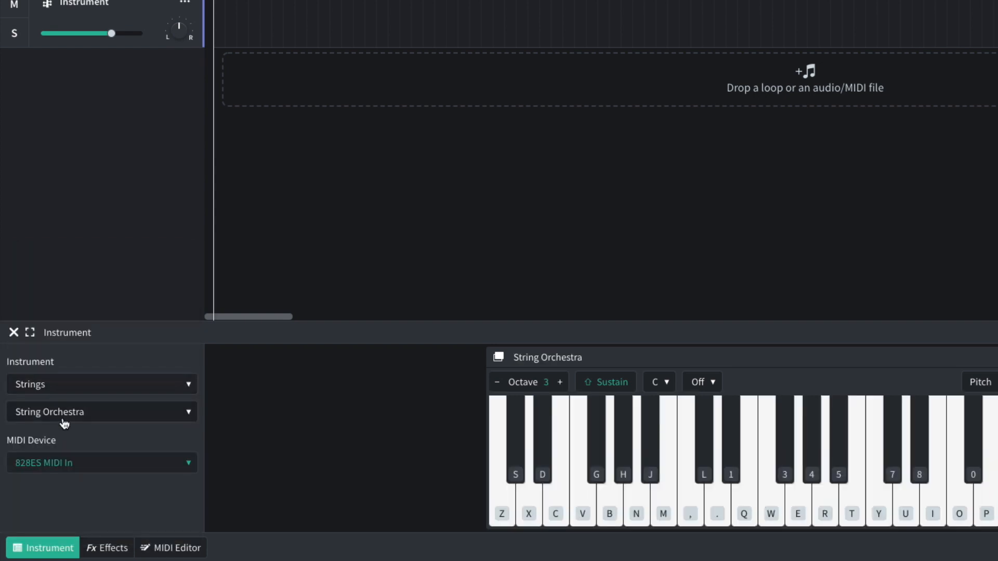
{"action": "left_click", "coordinate": [72, 417]}
{"action": "left_click", "coordinate": [83, 356]}
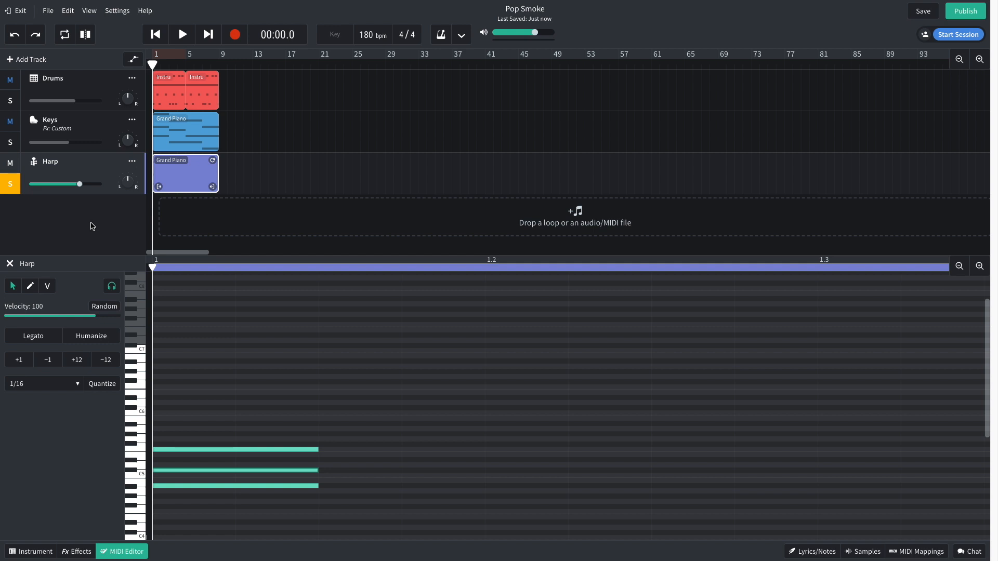
Step: Turn off Snap to Grid and stagger the Harp chord by shifting its middle note slightly later and its highest note later still
{"action": "key", "text": "space"}
{"action": "key", "text": "space"}
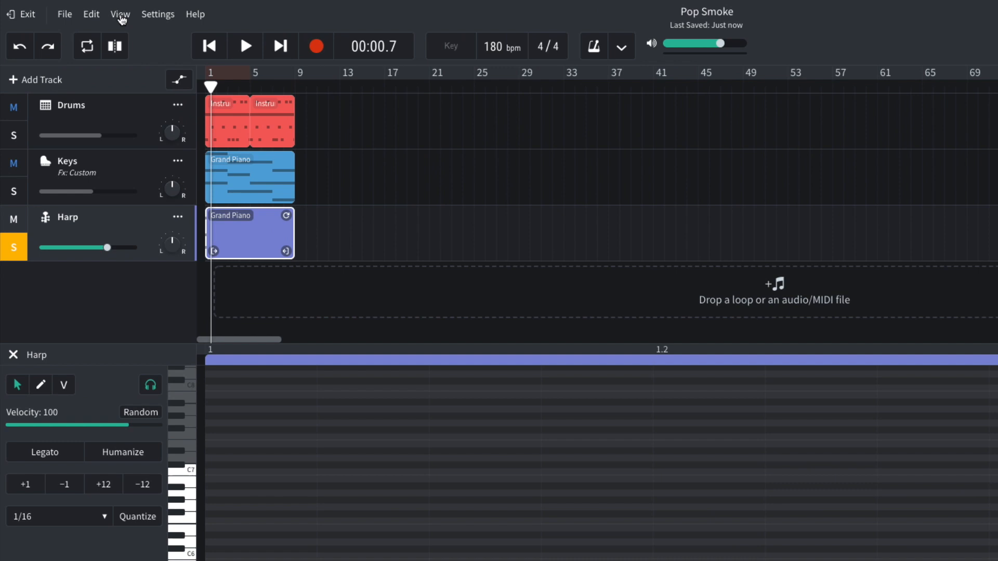
{"action": "left_click", "coordinate": [89, 10]}
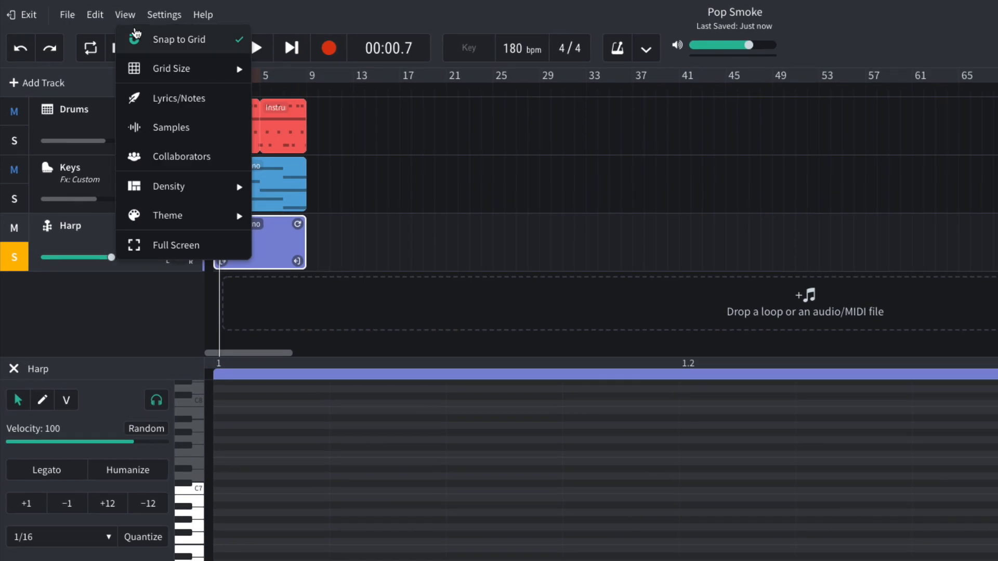
{"action": "left_click", "coordinate": [136, 36]}
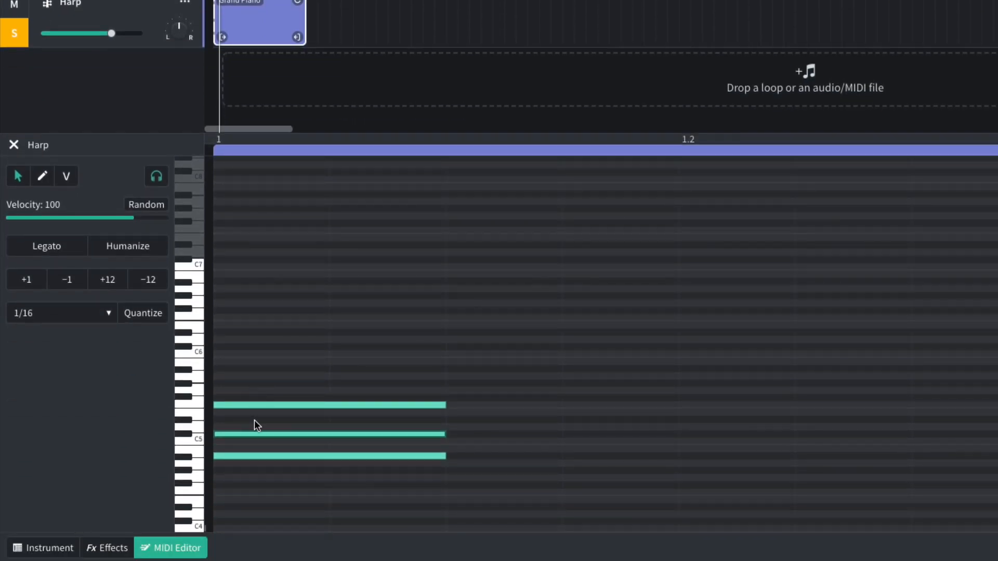
{"action": "left_click", "coordinate": [254, 421]}
{"action": "left_click_drag", "start_coordinate": [247, 435], "coordinate": [271, 436]}
{"action": "left_click_drag", "start_coordinate": [270, 408], "coordinate": [289, 410]}
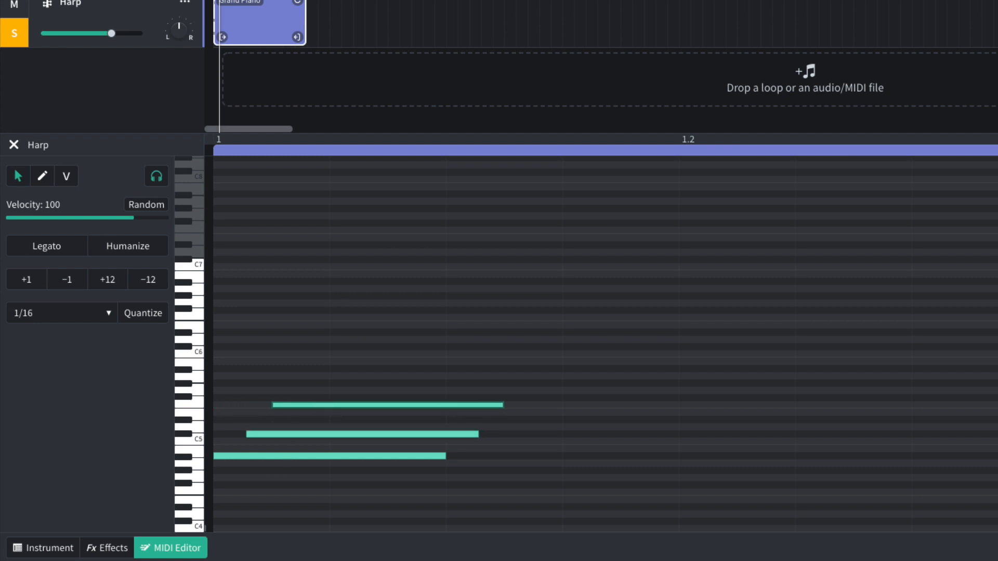
{"action": "key", "text": "Return"}
{"action": "key", "text": "space"}
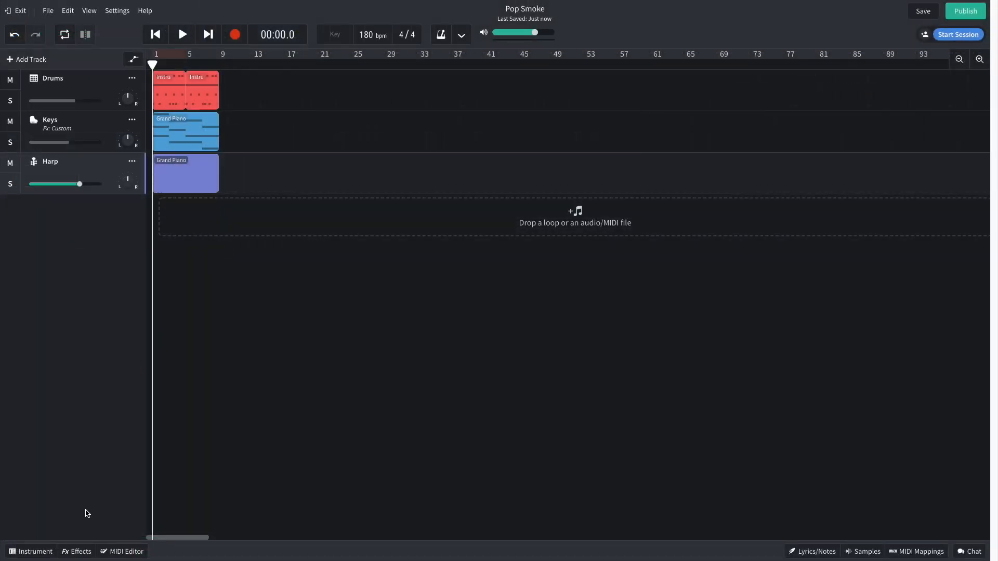
Step: Apply the Bright Room effects preset to the Harp track and play the beat back
{"action": "left_click", "coordinate": [76, 551]}
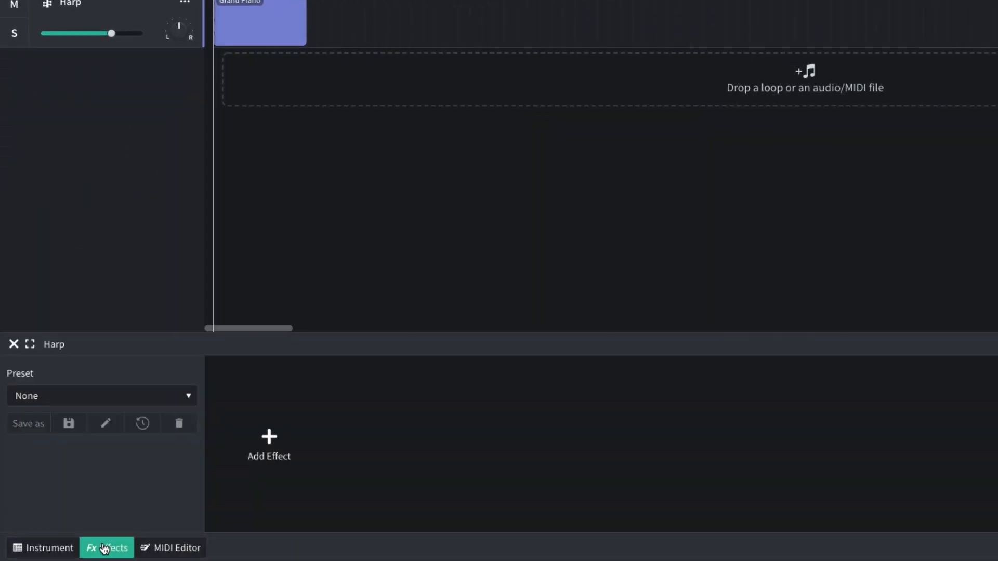
{"action": "left_click", "coordinate": [123, 401]}
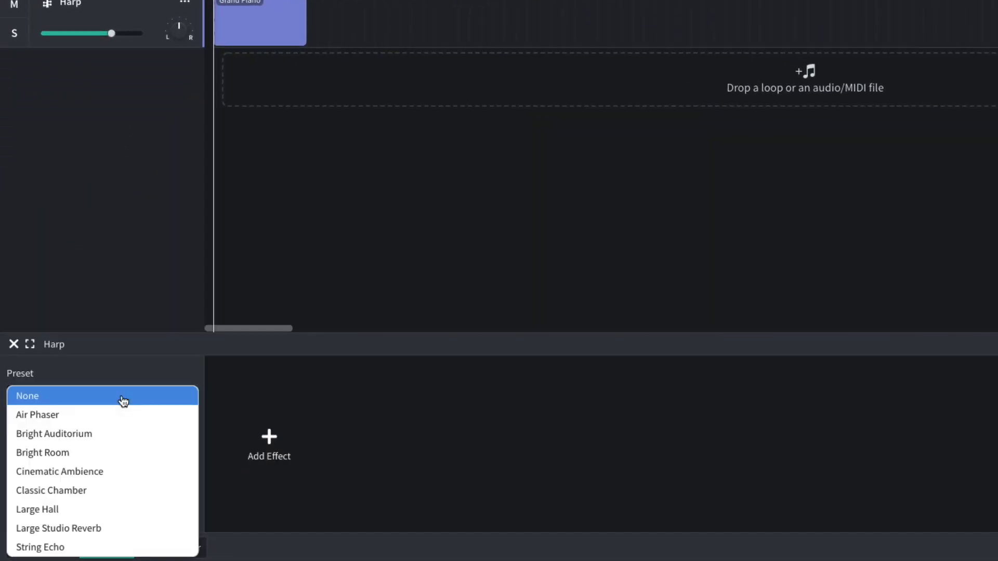
{"action": "left_click", "coordinate": [109, 455]}
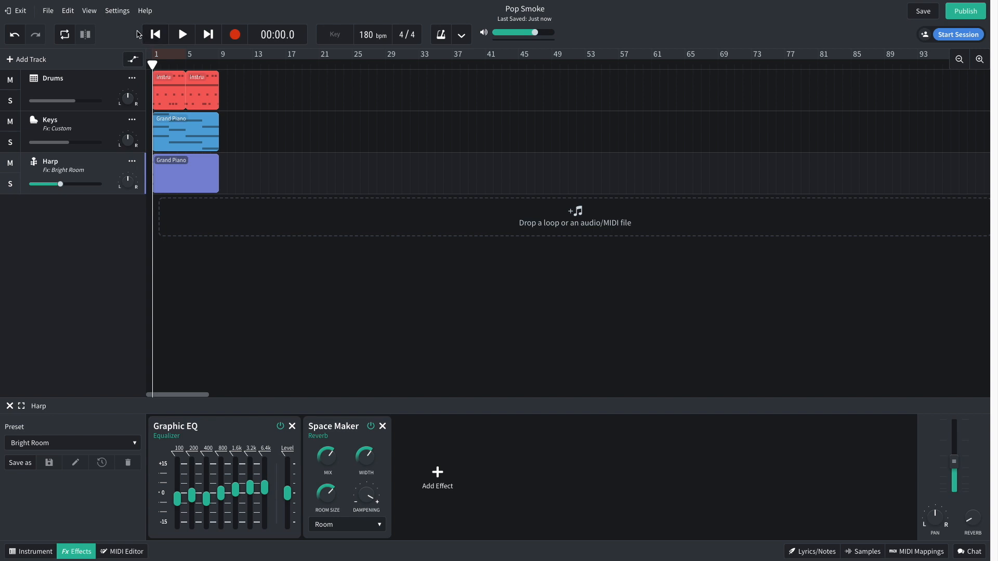
{"action": "key", "text": "space"}
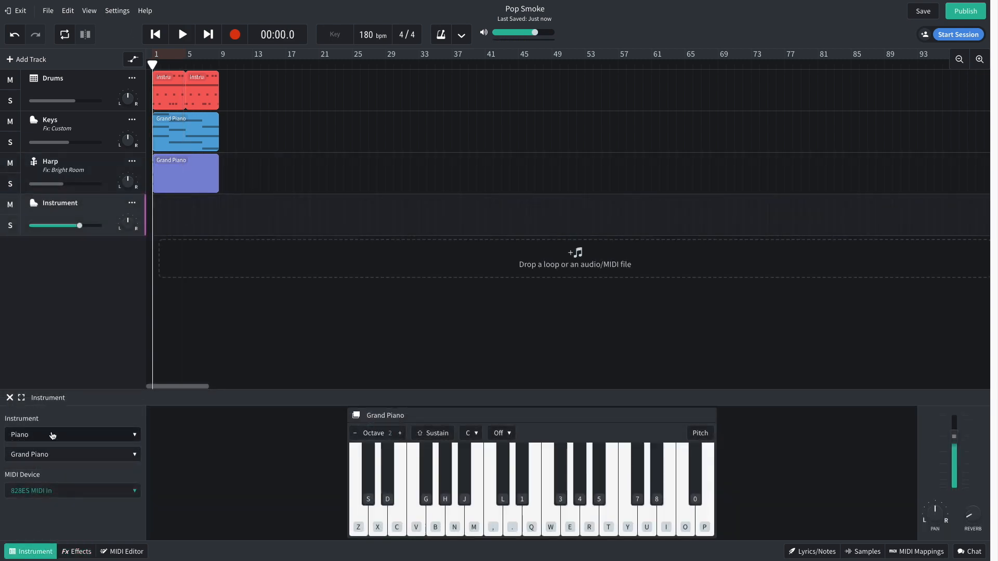
Step: Set the new fourth track's instrument to the 808 Bass sound from the Synth Bass category
{"action": "left_click", "coordinate": [53, 436]}
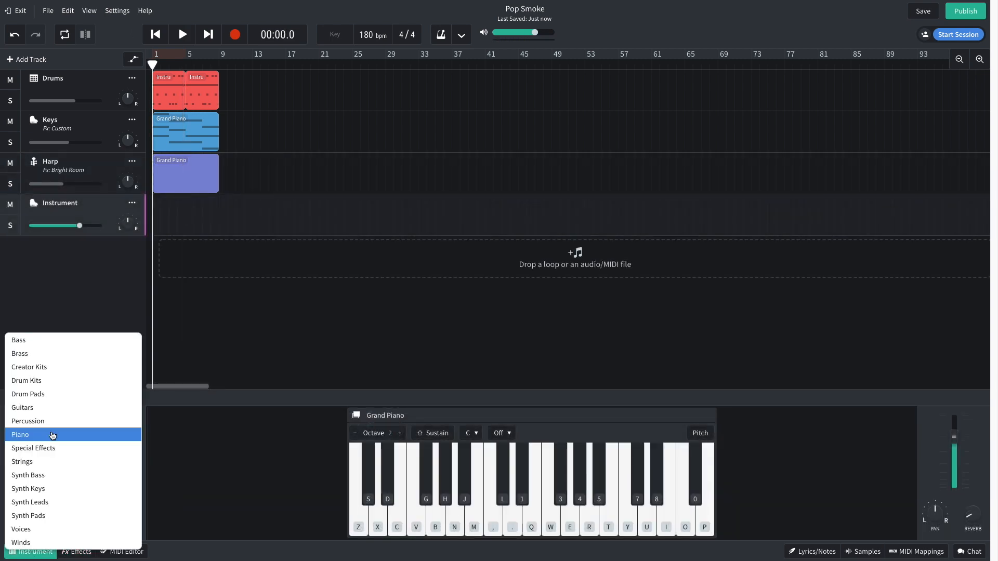
{"action": "left_click", "coordinate": [54, 475]}
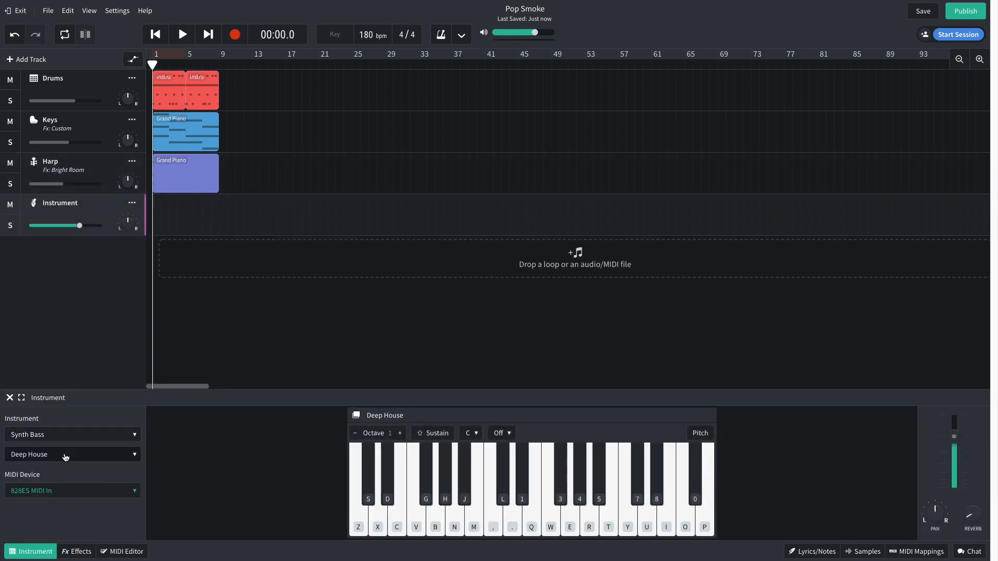
{"action": "left_click", "coordinate": [65, 455]}
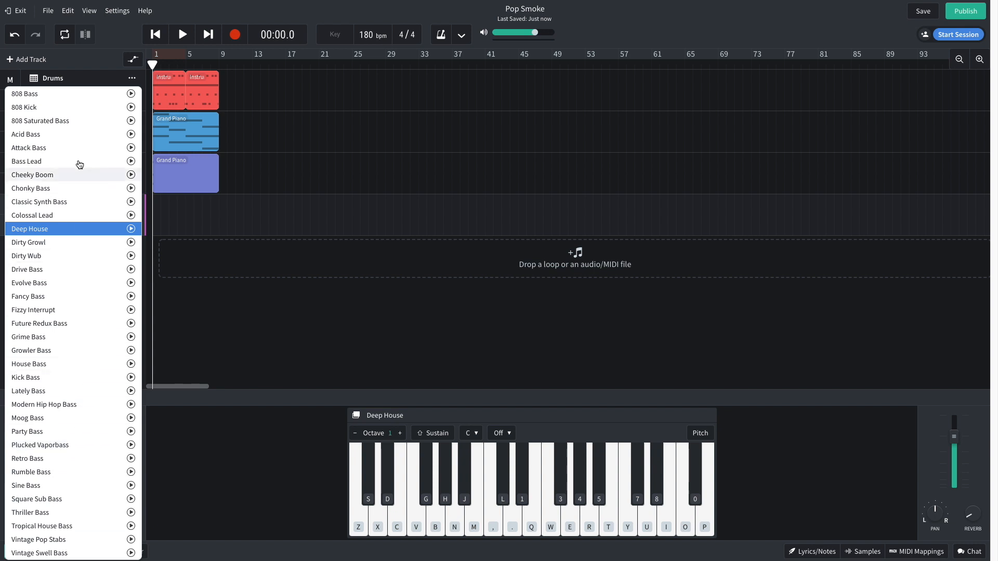
{"action": "left_click", "coordinate": [69, 96]}
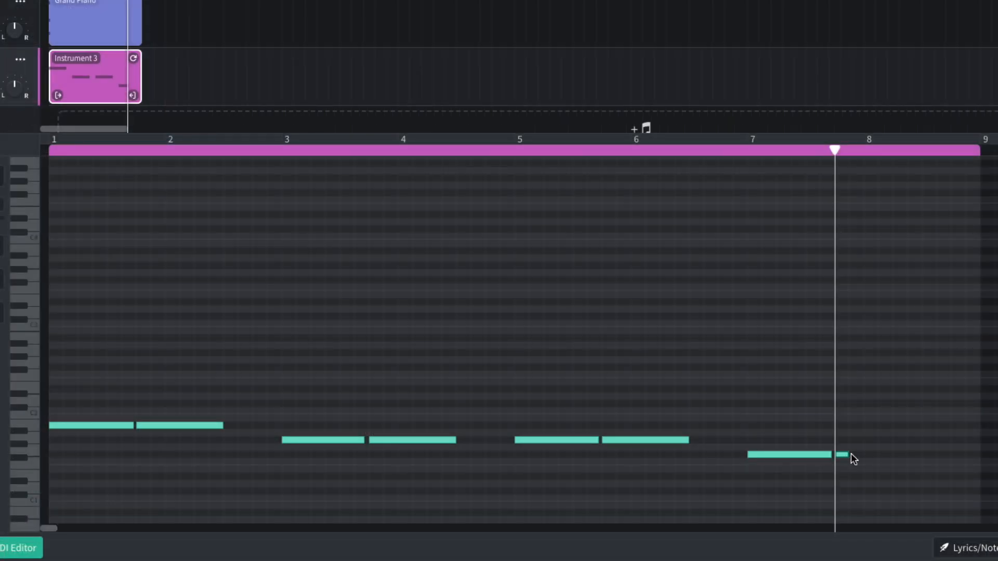
Step: Complete the bass line by lengthening its short last note near the end of bar 7, and play the beat from the start
{"action": "left_click_drag", "start_coordinate": [848, 454], "coordinate": [906, 398]}
{"action": "key", "text": "Return"}
{"action": "key", "text": "space"}
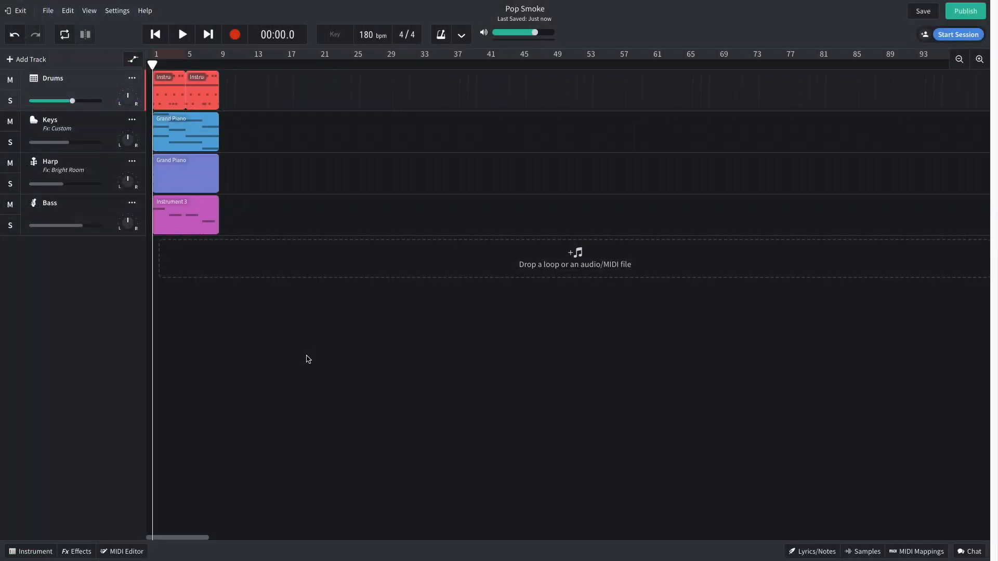
Step: Add a Multi Filter to the Drums track, set it to Highpass at about 82 Hz, and play the beat back
{"action": "left_click", "coordinate": [77, 551]}
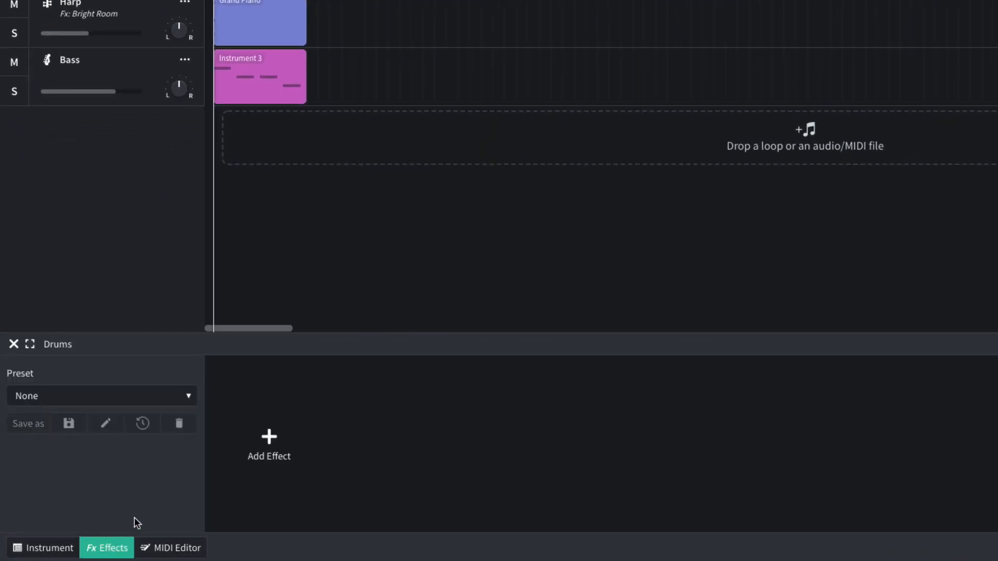
{"action": "left_click", "coordinate": [269, 435]}
{"action": "mouse_move", "coordinate": [266, 506]}
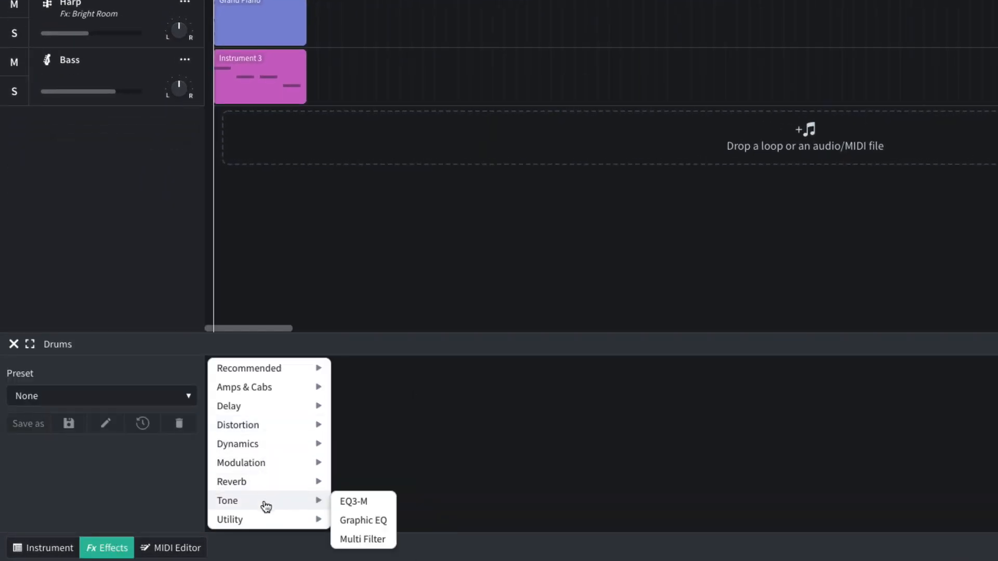
{"action": "left_click", "coordinate": [357, 539]}
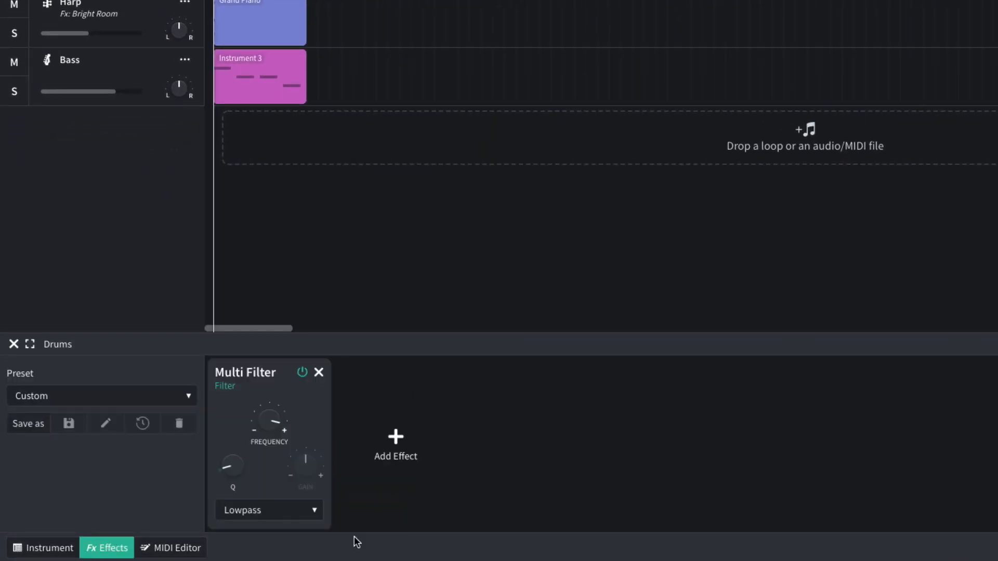
{"action": "left_click", "coordinate": [290, 520]}
{"action": "left_click", "coordinate": [259, 437]}
{"action": "left_click_drag", "start_coordinate": [266, 491], "coordinate": [264, 523]}
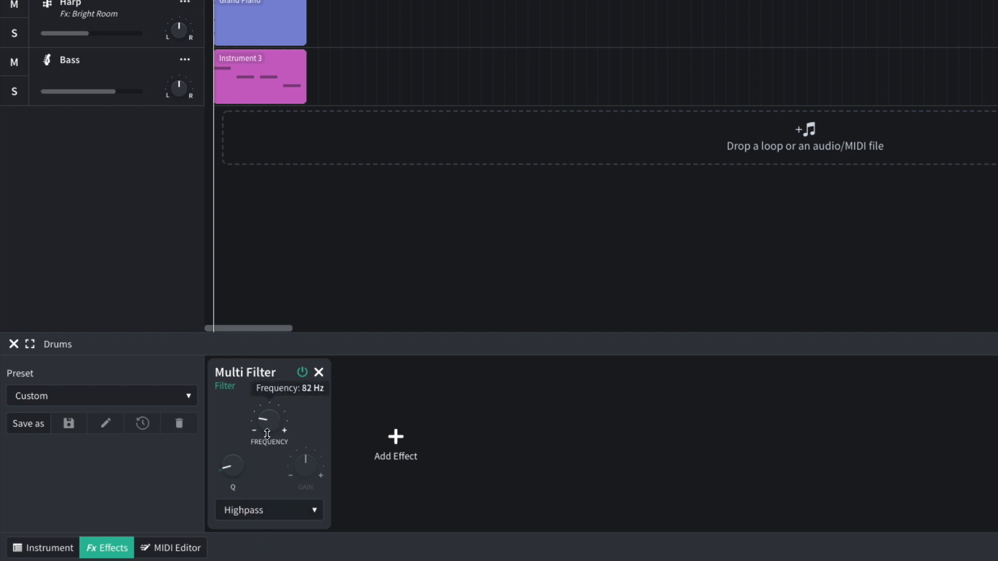
{"action": "key", "text": "space"}
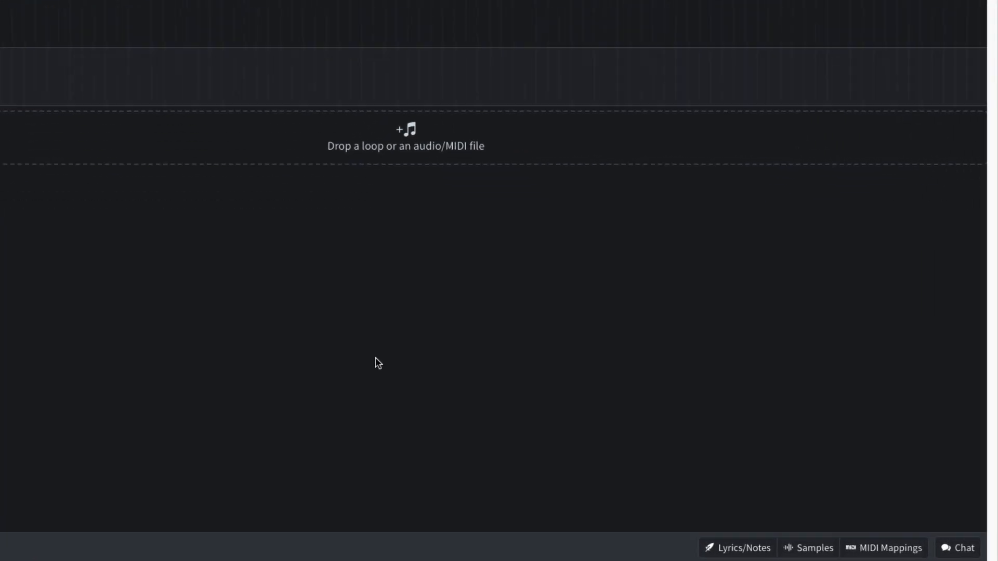
Step: Search the loops for "storm", place Field Recordings Storm In Car on a new track at bar 1 and trim it to end at bar 9
{"action": "left_click", "coordinate": [819, 548]}
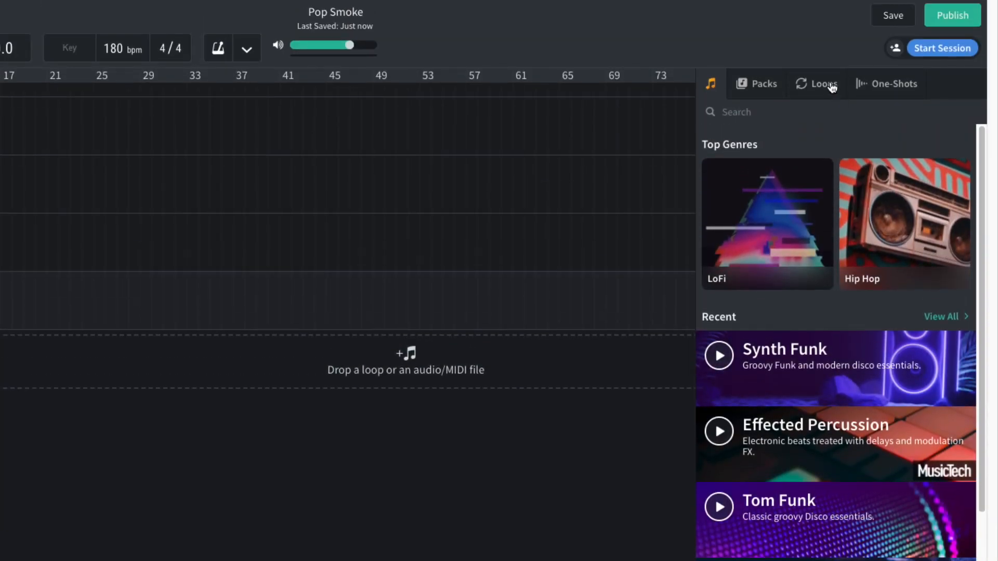
{"action": "left_click", "coordinate": [826, 85]}
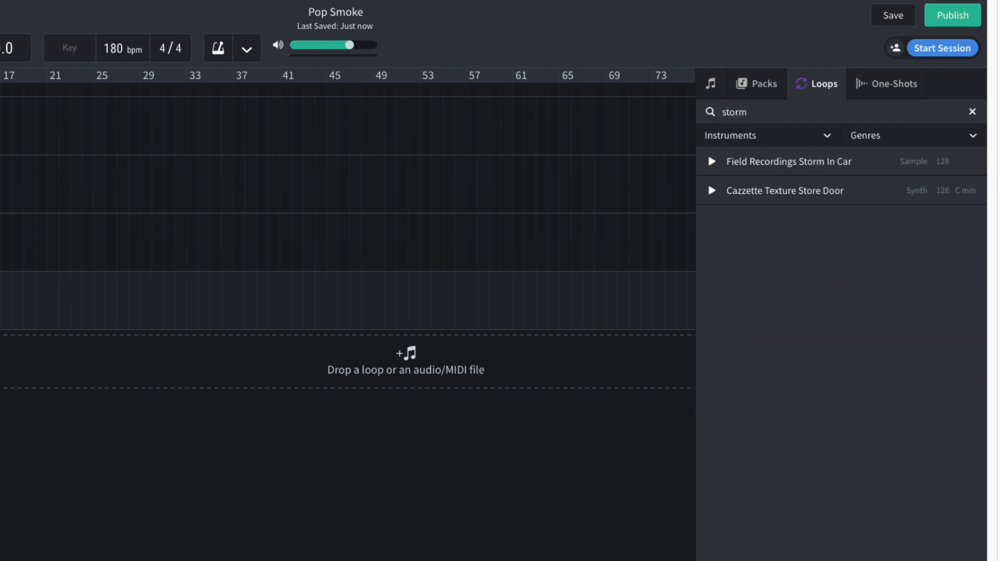
{"action": "left_click_drag", "start_coordinate": [781, 158], "coordinate": [0, 364]}
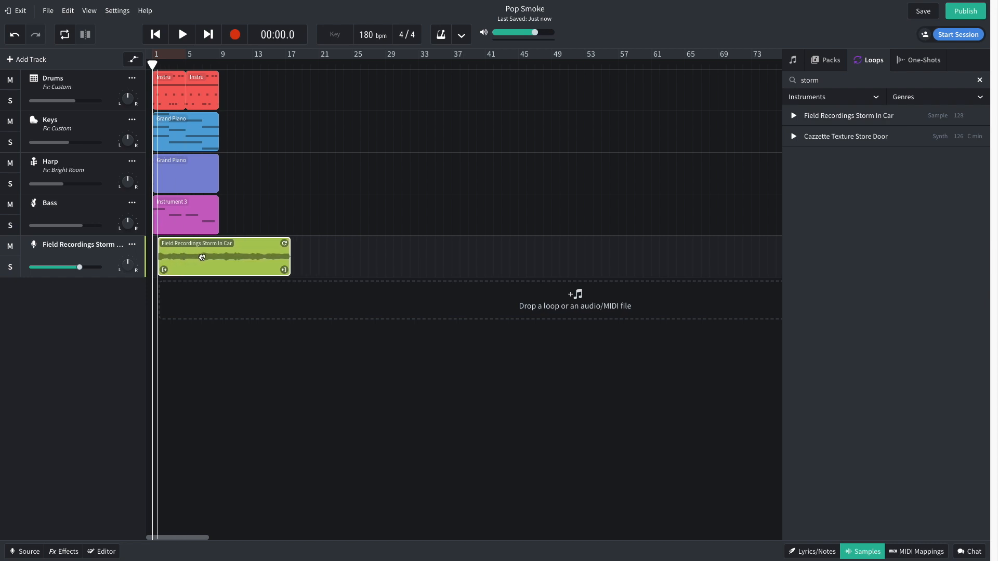
{"action": "left_click_drag", "start_coordinate": [202, 257], "coordinate": [201, 254]}
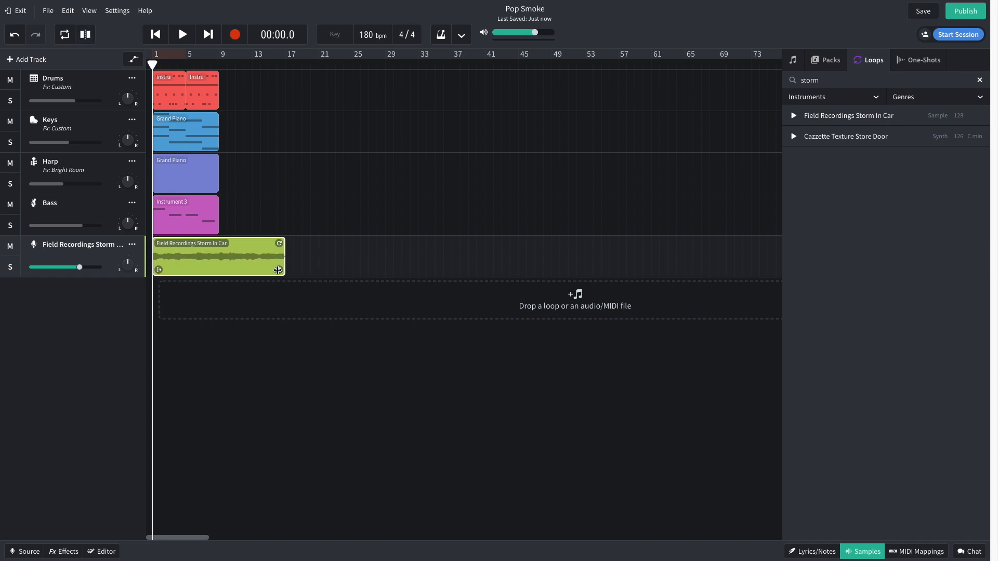
{"action": "left_click_drag", "start_coordinate": [278, 270], "coordinate": [242, 269]}
Step: Solo and play the storm track, and add a Multi Filter set to Bandpass with its frequency near the middle of the range
{"action": "key", "text": "s"}
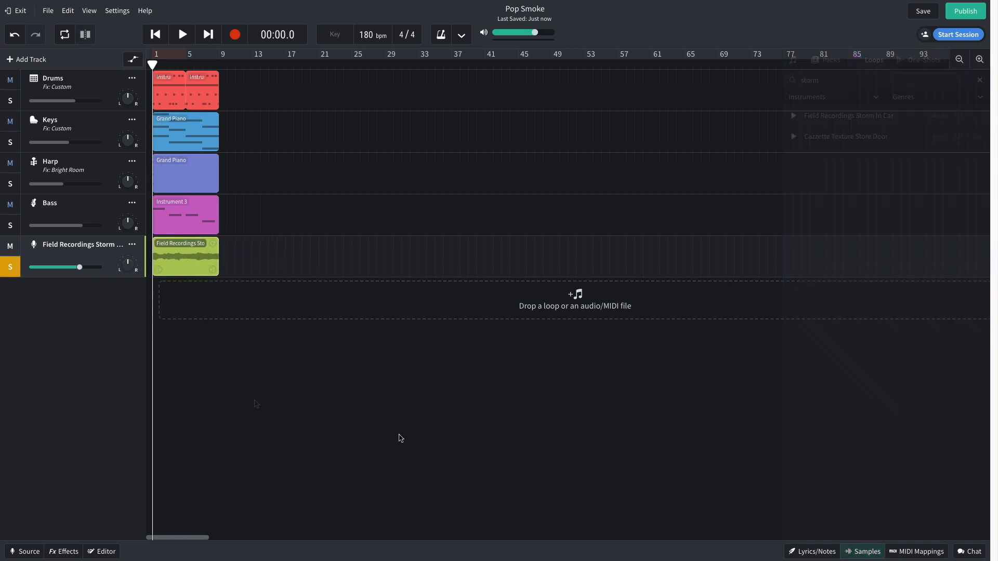
{"action": "key", "text": "space"}
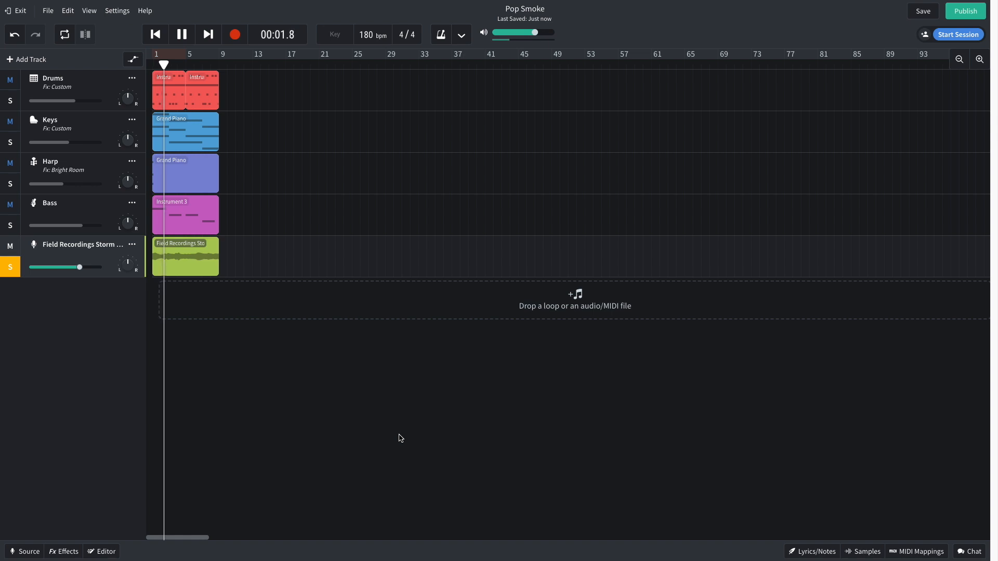
{"action": "left_click", "coordinate": [67, 552]}
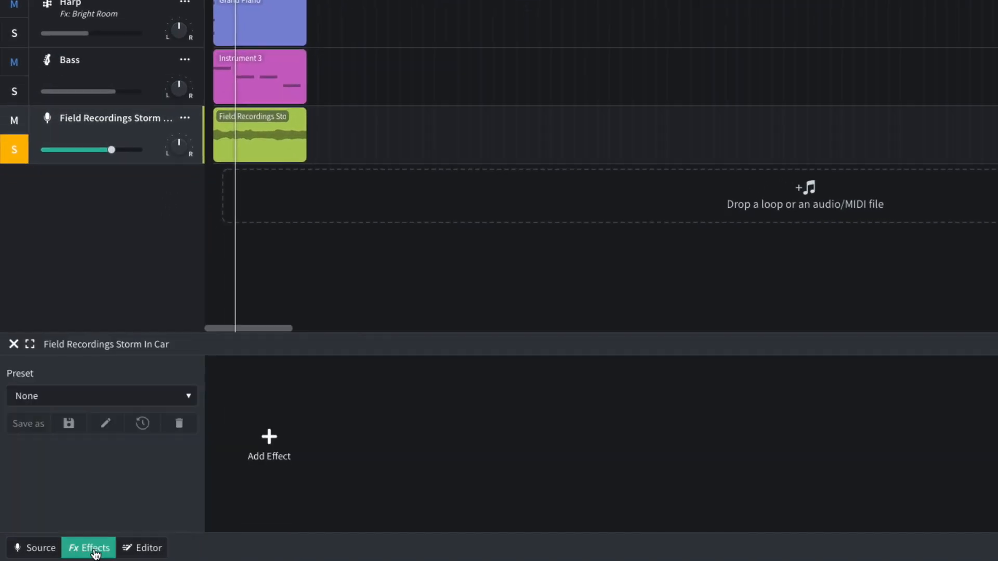
{"action": "left_click", "coordinate": [268, 441]}
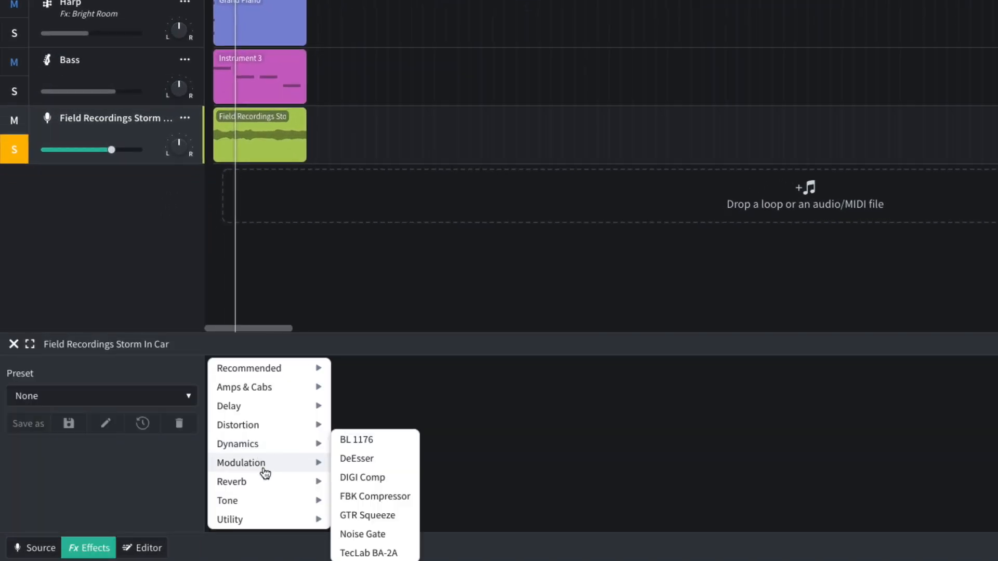
{"action": "mouse_move", "coordinate": [271, 499]}
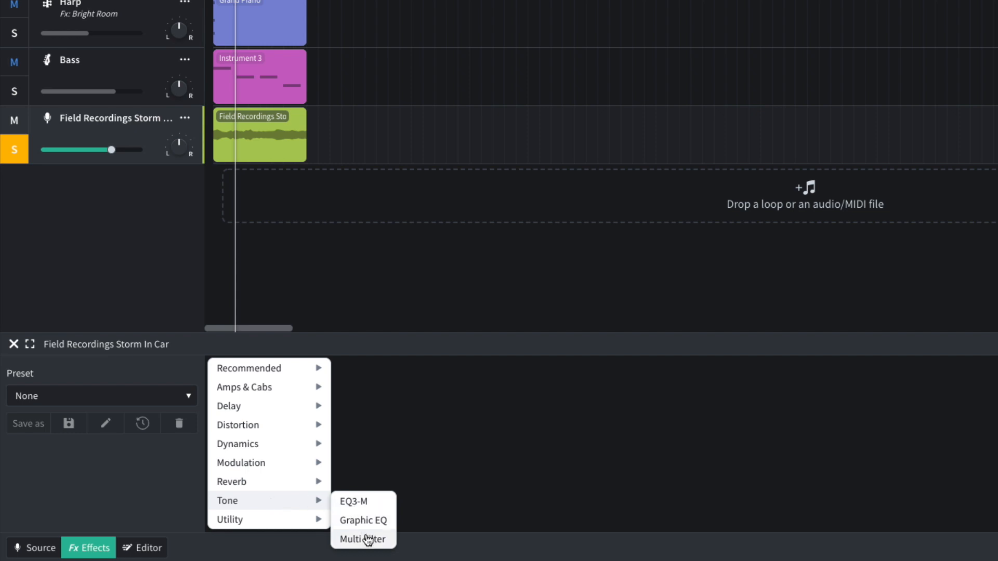
{"action": "left_click", "coordinate": [368, 537]}
{"action": "left_click", "coordinate": [281, 511]}
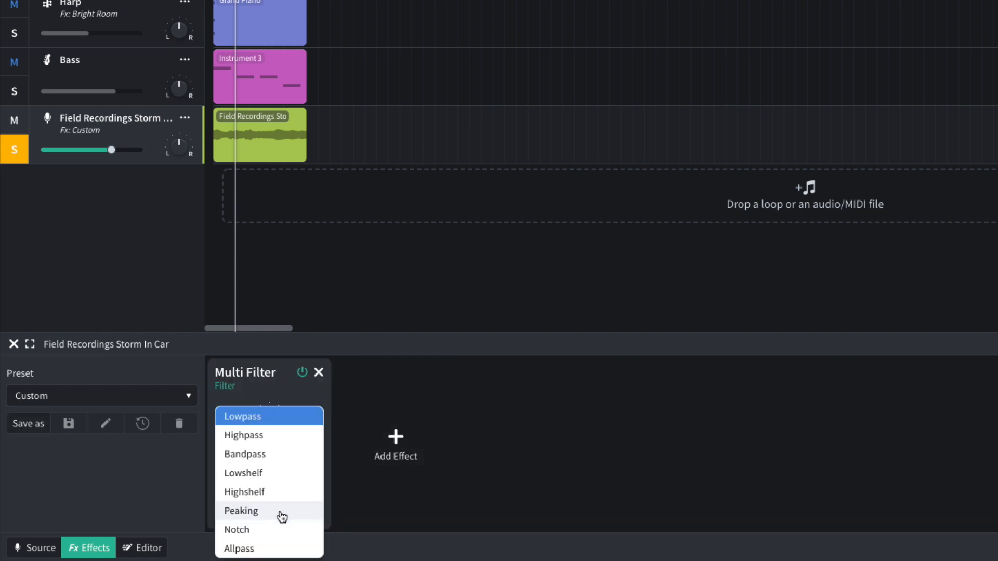
{"action": "left_click", "coordinate": [261, 454]}
{"action": "mouse_move", "coordinate": [271, 421]}
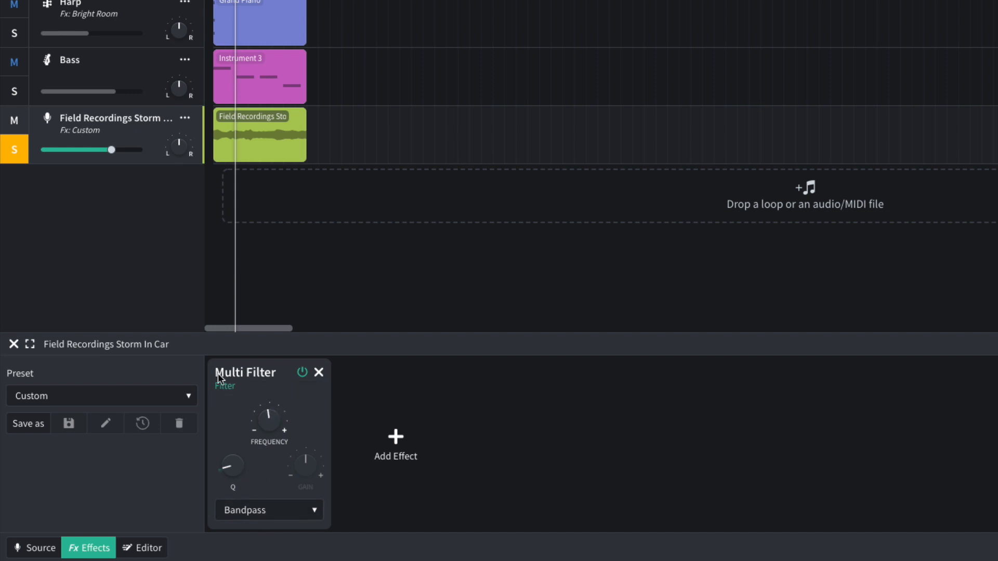
{"action": "mouse_move", "coordinate": [113, 155]}
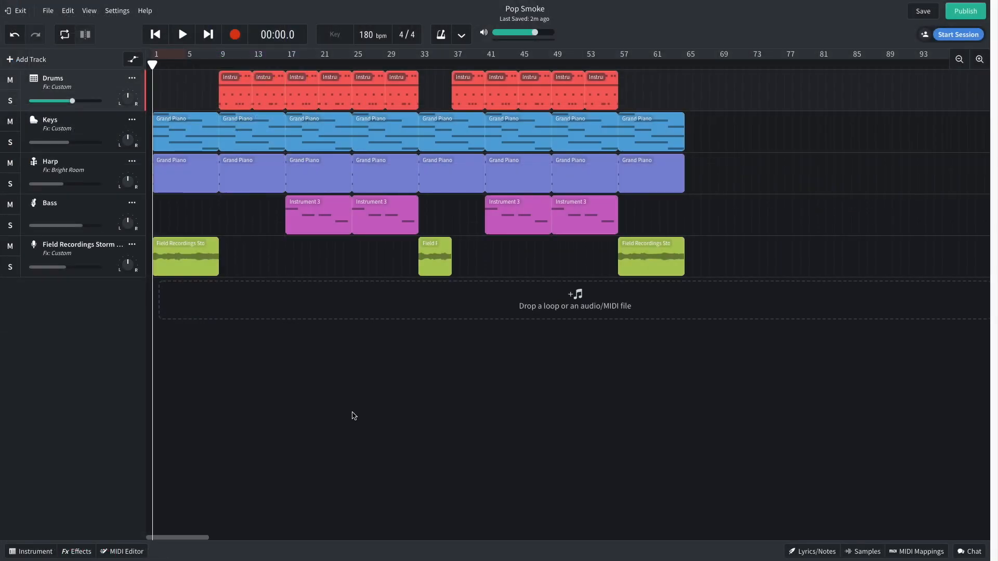
Step: Apply a fade-out across the full length of the first storm clip and play the arrangement from the start
{"action": "double_click", "coordinate": [192, 263]}
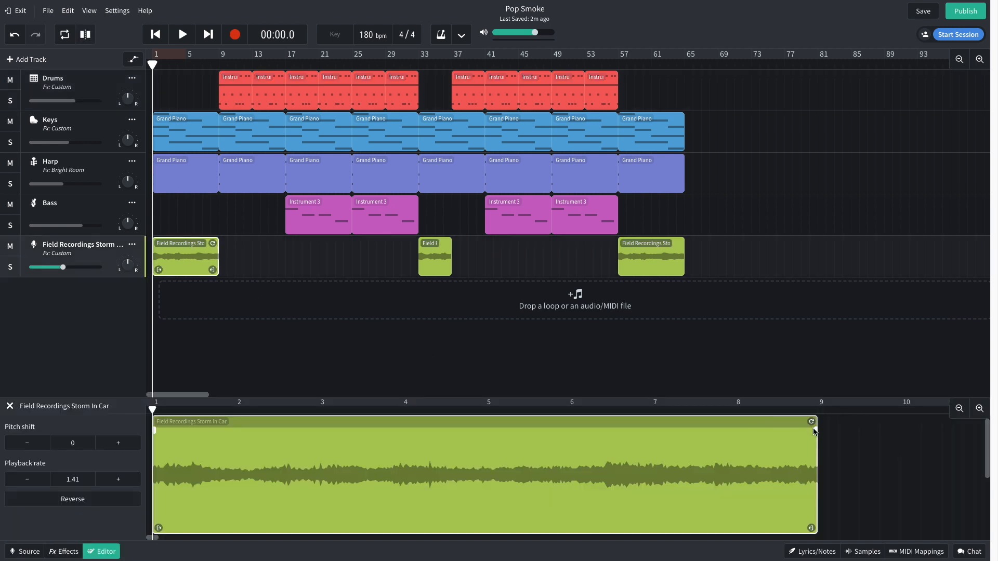
{"action": "left_click_drag", "start_coordinate": [809, 431], "coordinate": [156, 428]}
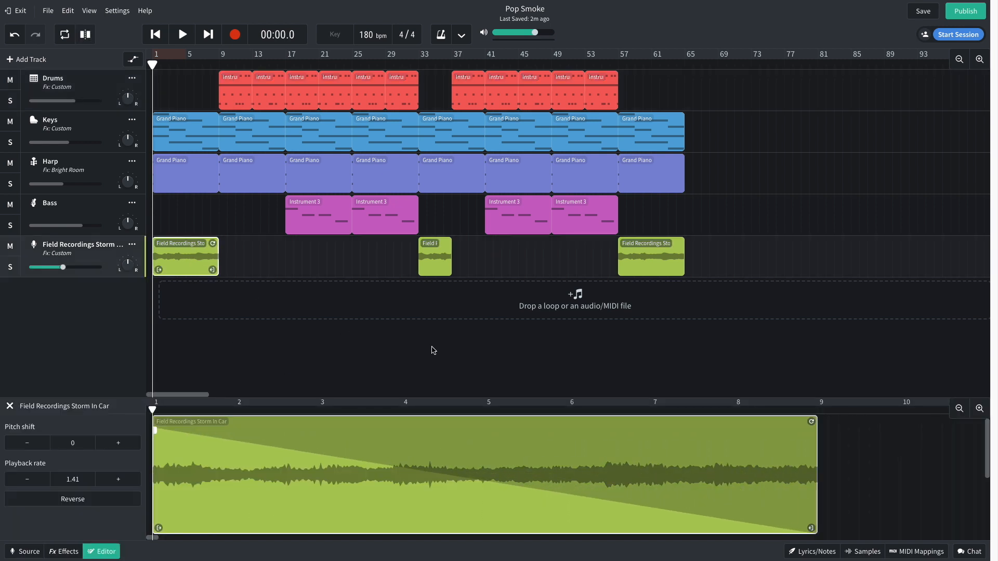
{"action": "key", "text": "space"}
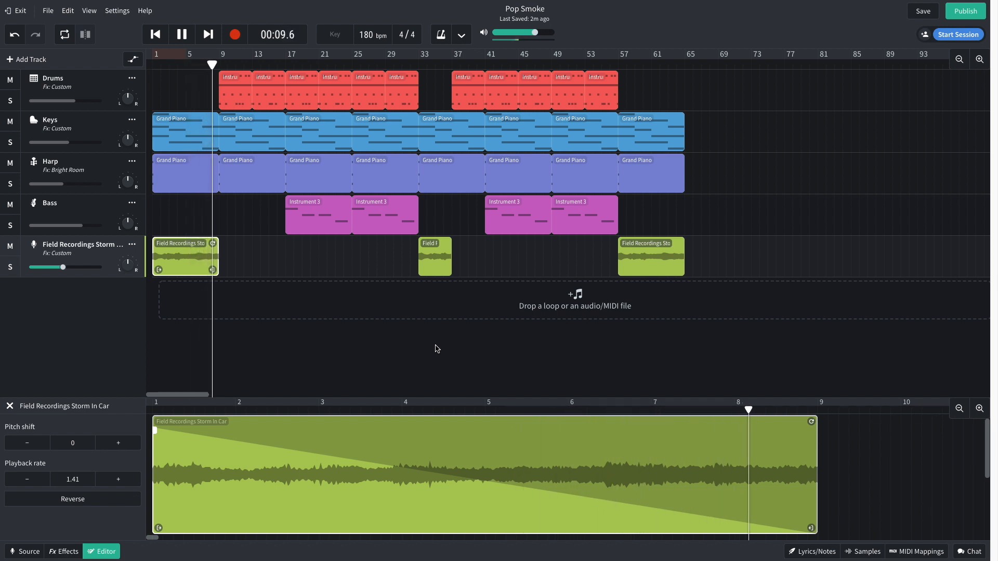
{"action": "key", "text": "space"}
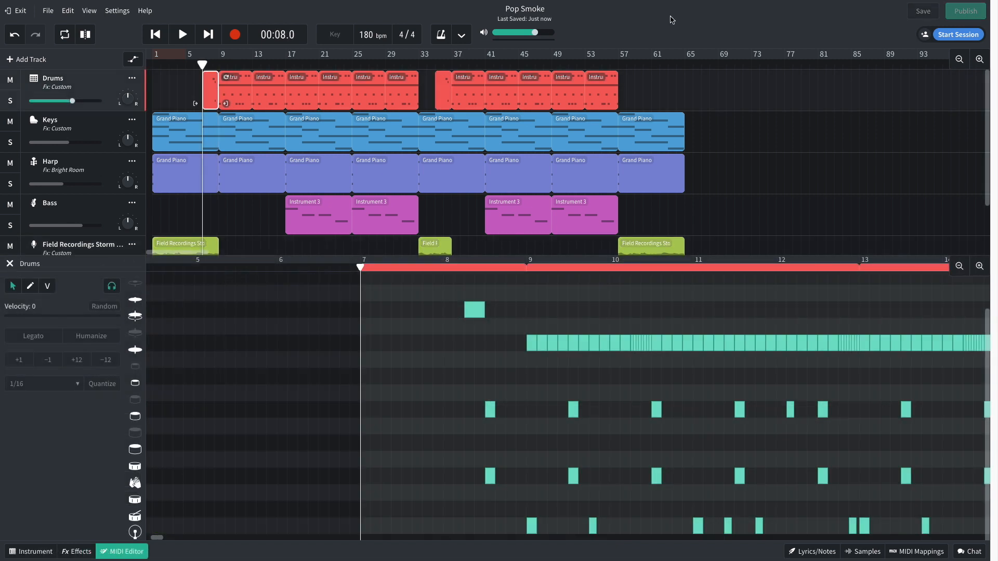
Step: Play the arrangement from bar 7 to listen to the drum lead-in before bar 9
{"action": "key", "text": "space"}
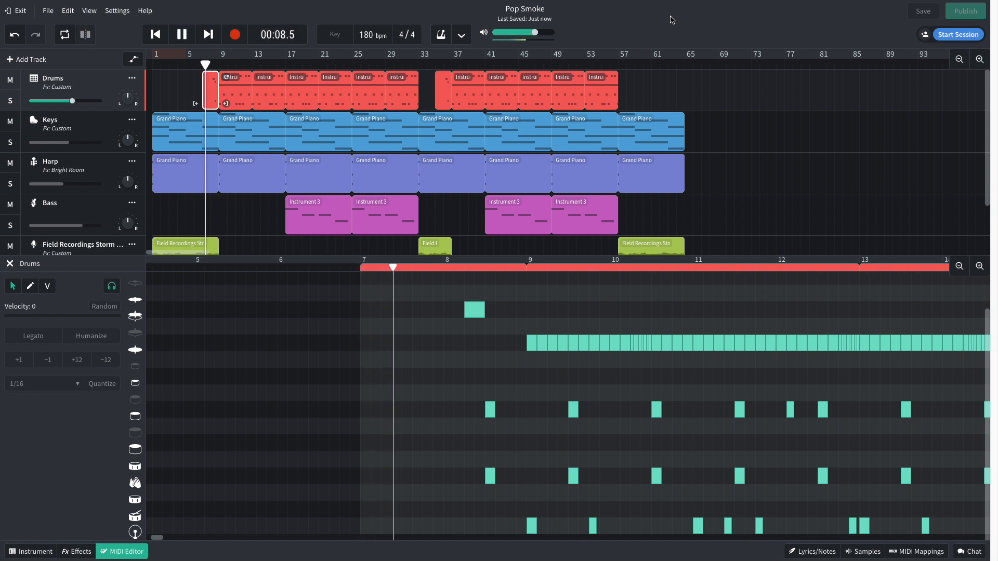